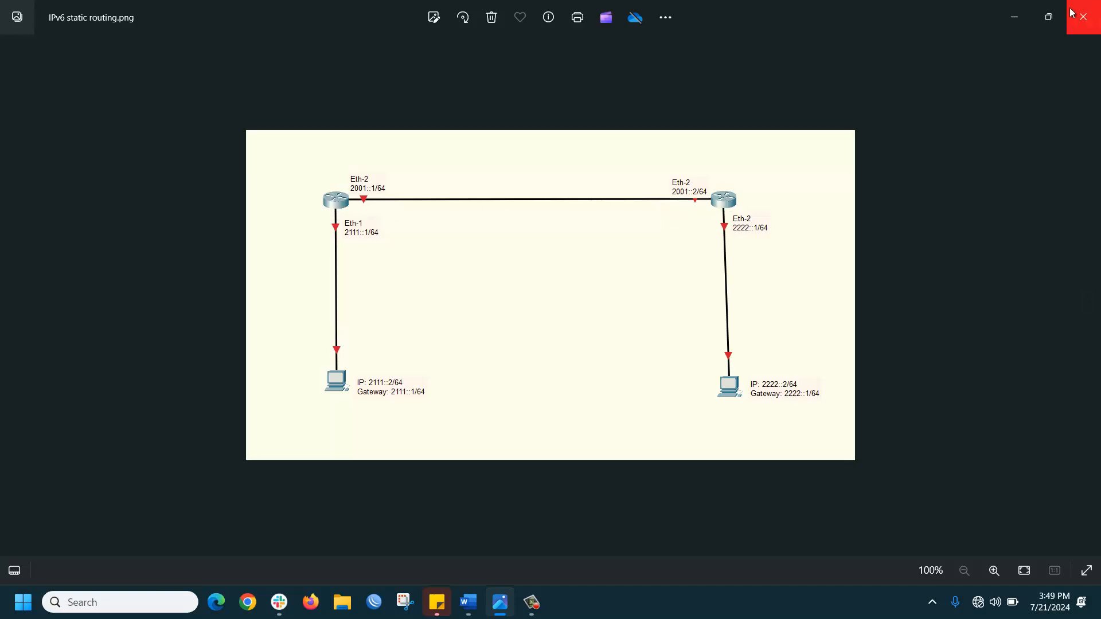
- Shrink the network diagram window, place it aside, and switch to WinBox with its restored window beside it
{"action": "left_click", "coordinate": [1052, 17]}
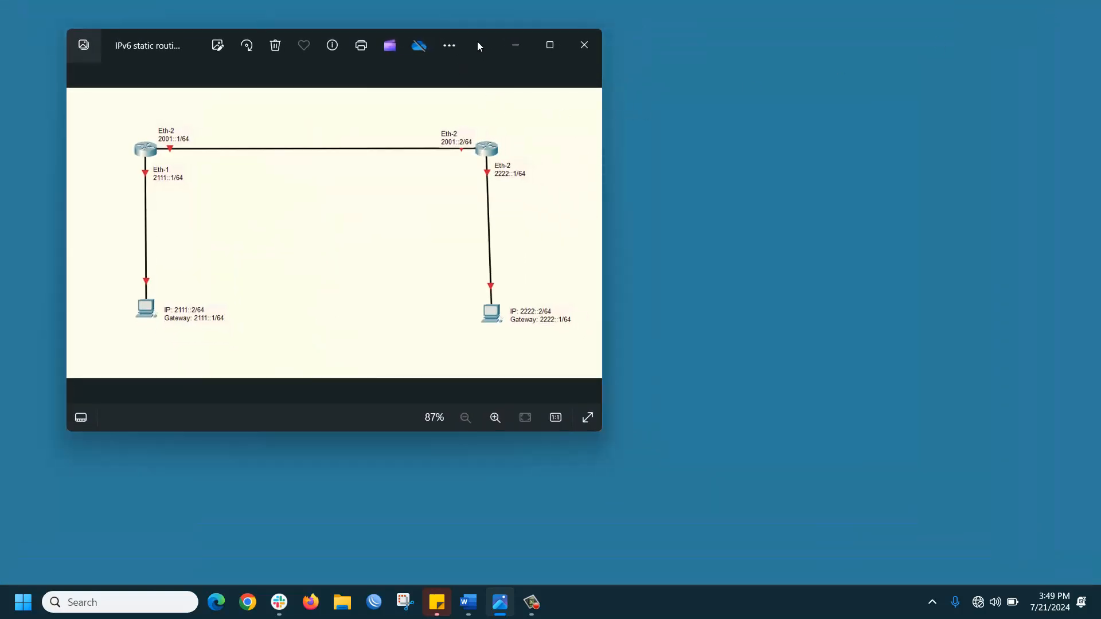
{"action": "left_click_drag", "start_coordinate": [478, 43], "coordinate": [362, 36]}
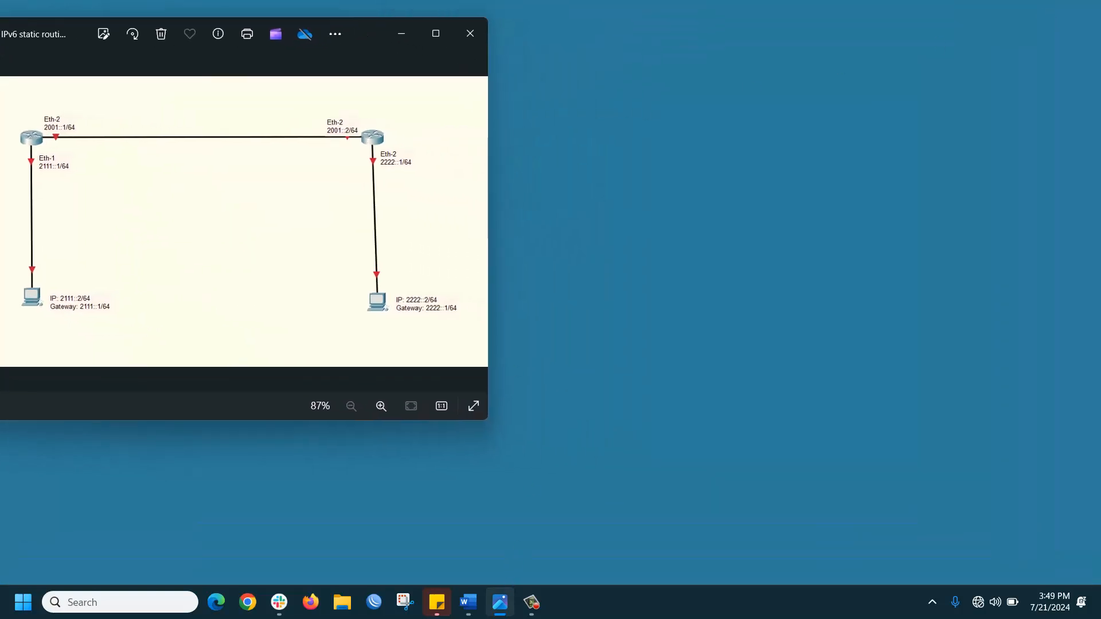
{"action": "left_click", "coordinate": [374, 602]}
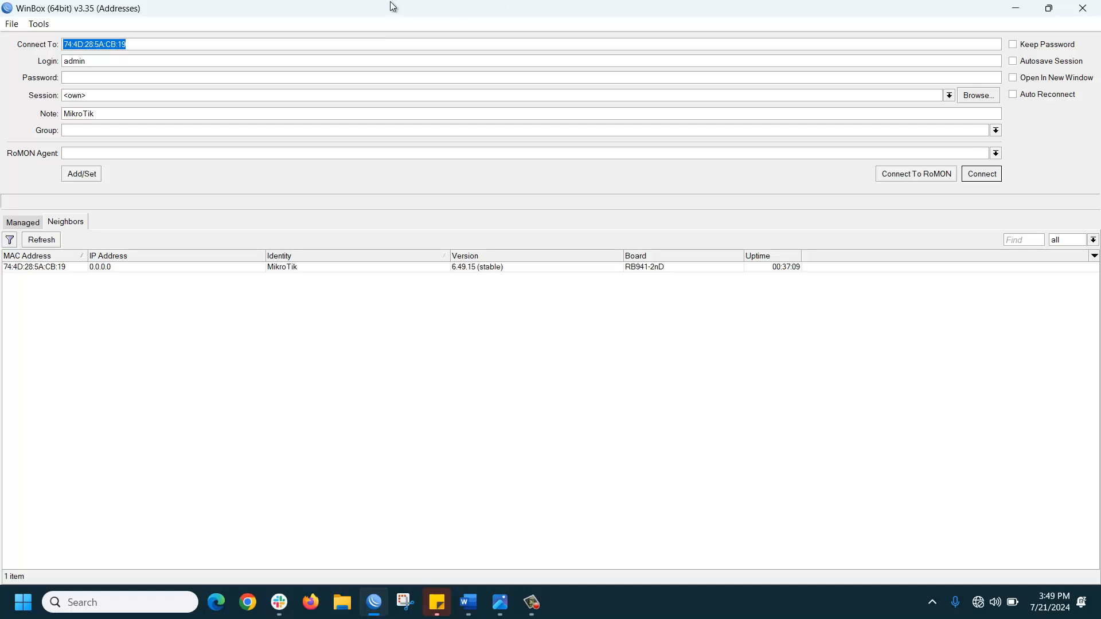
{"action": "double_click", "coordinate": [390, 7]}
{"action": "left_click_drag", "start_coordinate": [366, 9], "coordinate": [556, 25]}
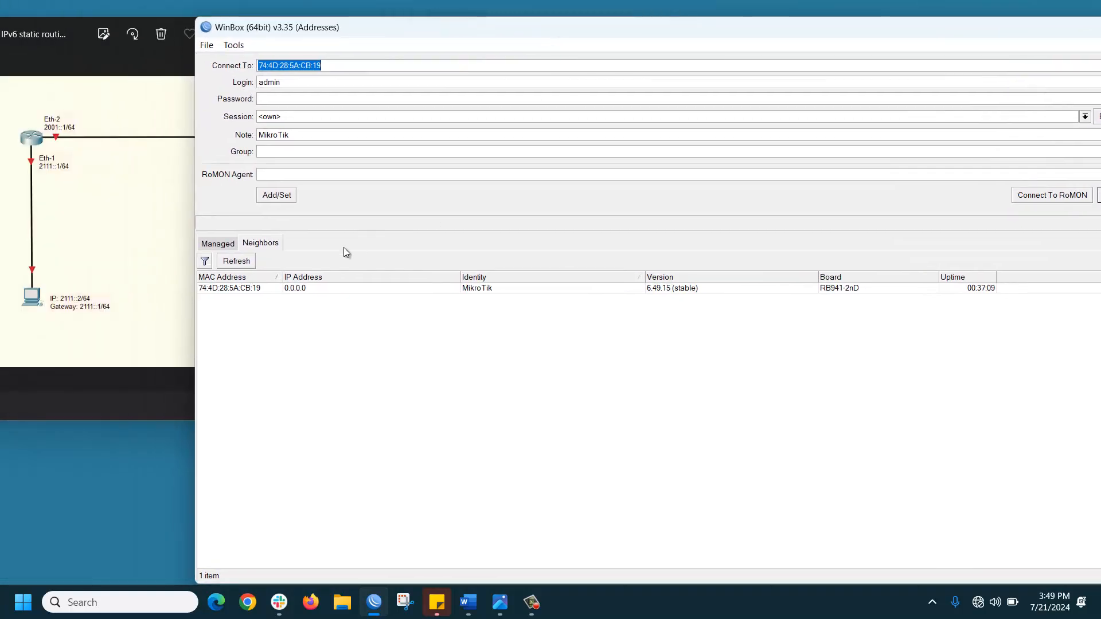
- Connect to the MikroTik RB941-2nD neighbor as admin, enlarge its session window beside the diagram, and skip the password change
{"action": "left_click", "coordinate": [228, 288]}
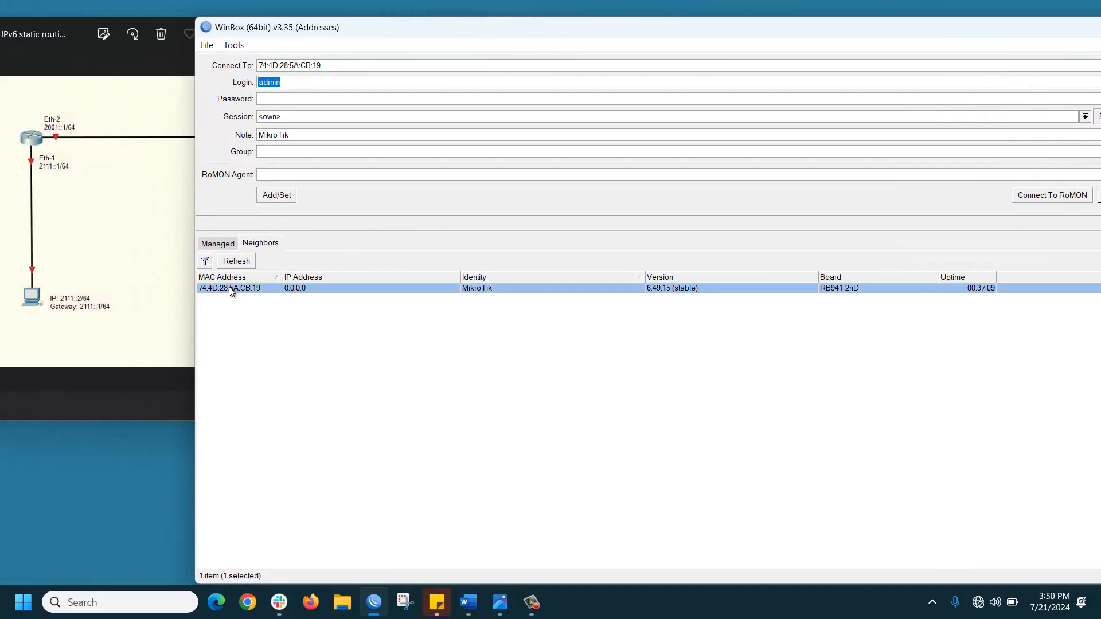
{"action": "left_click", "coordinate": [1099, 195]}
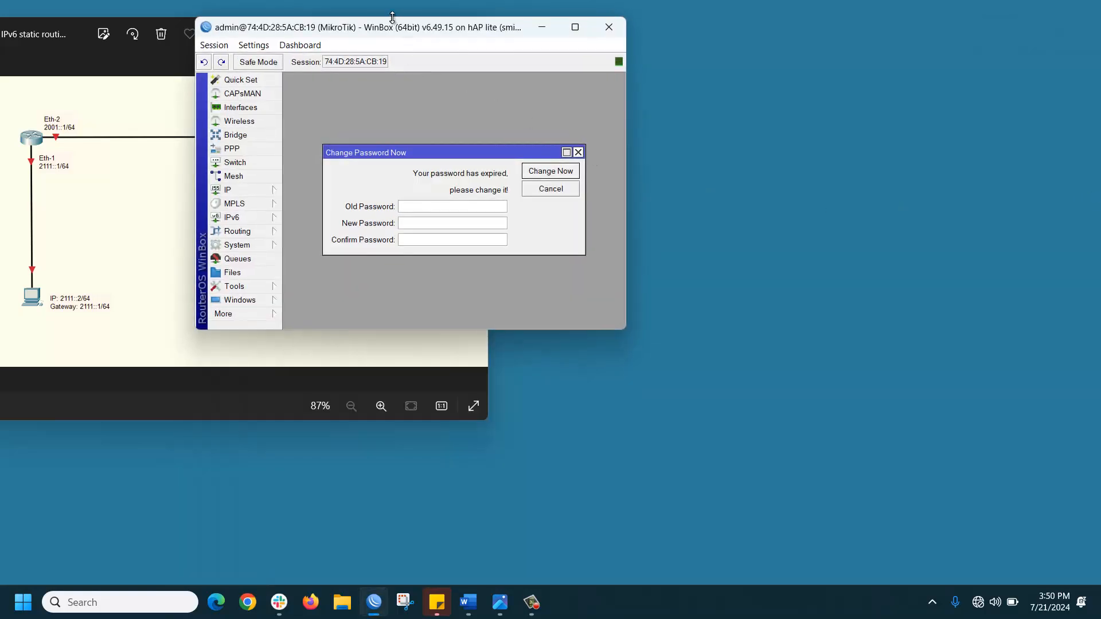
{"action": "left_click_drag", "start_coordinate": [398, 26], "coordinate": [706, 29]}
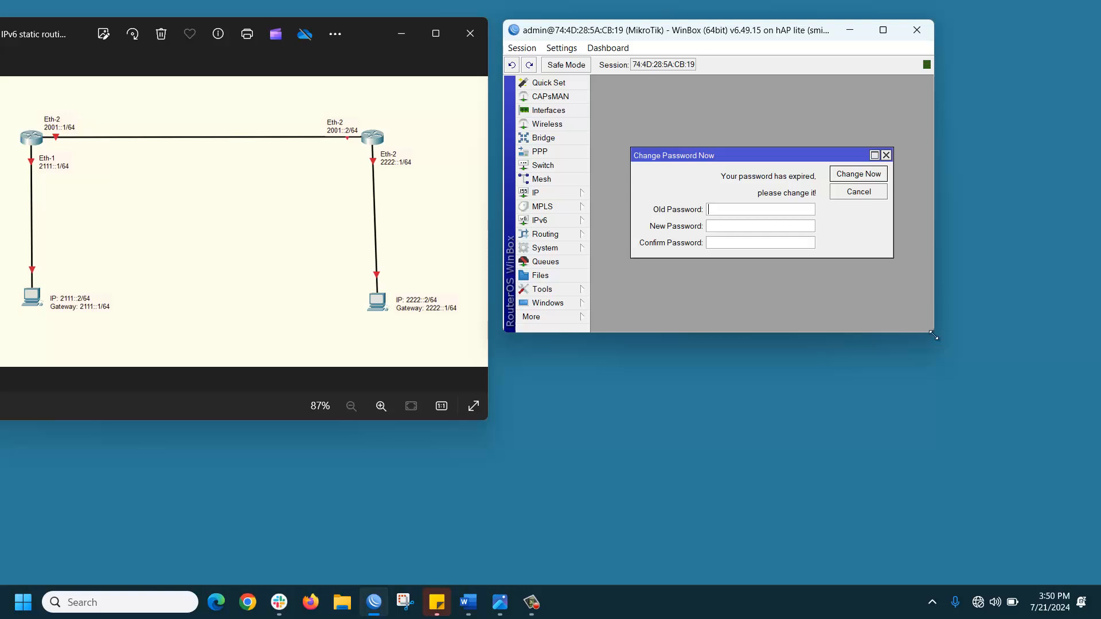
{"action": "left_click_drag", "start_coordinate": [931, 331], "coordinate": [1096, 581]}
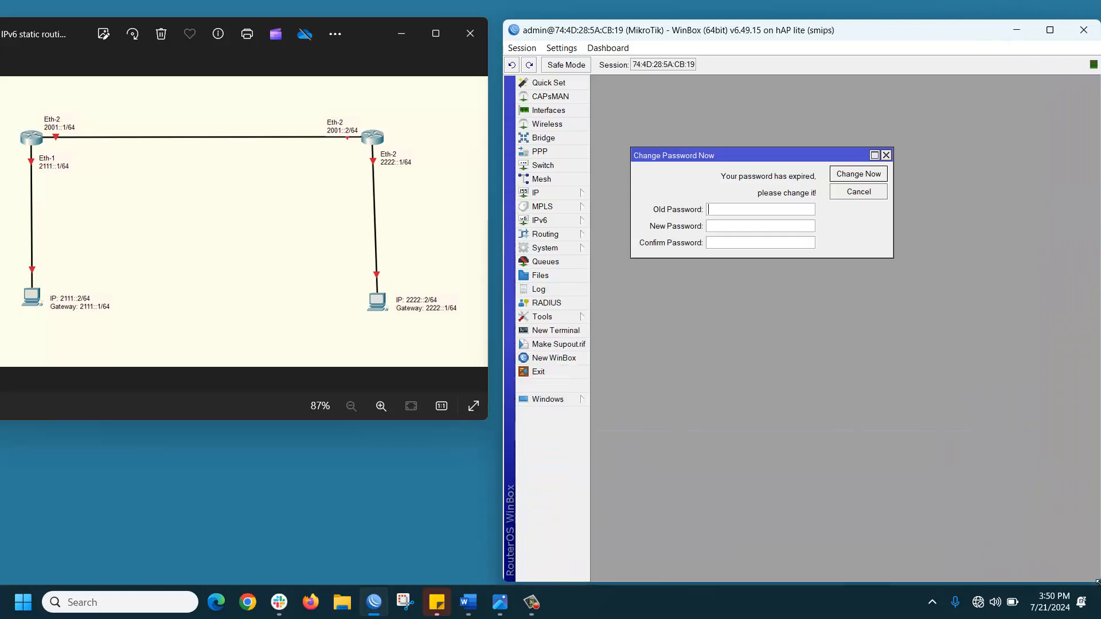
{"action": "left_click", "coordinate": [860, 194]}
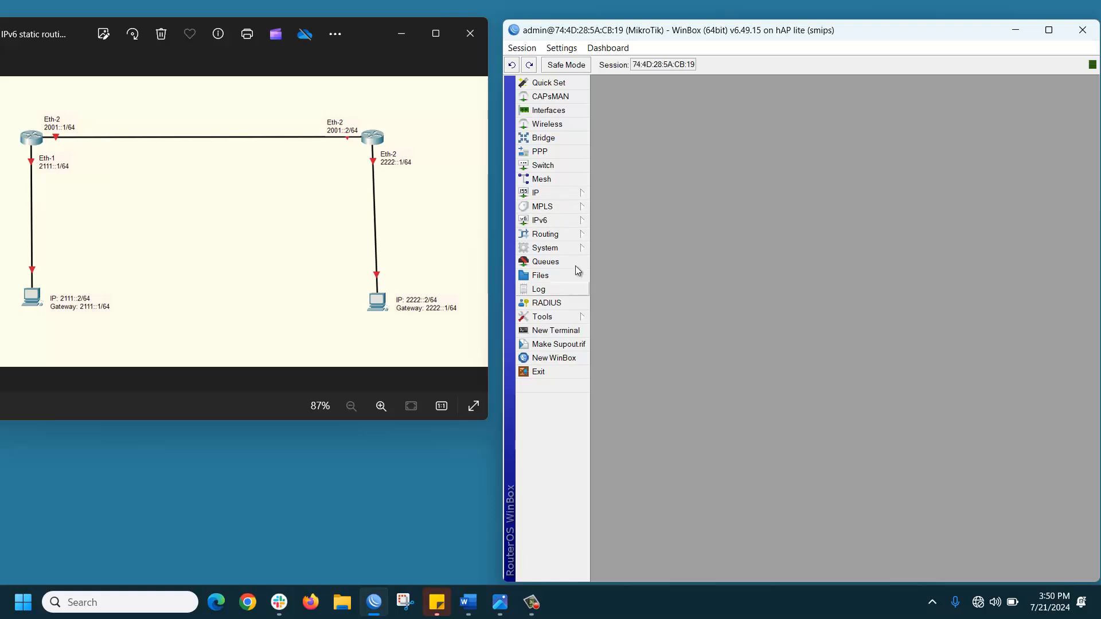
- Set the router's system identity to R1
{"action": "left_click", "coordinate": [572, 248]}
{"action": "left_click", "coordinate": [642, 319]}
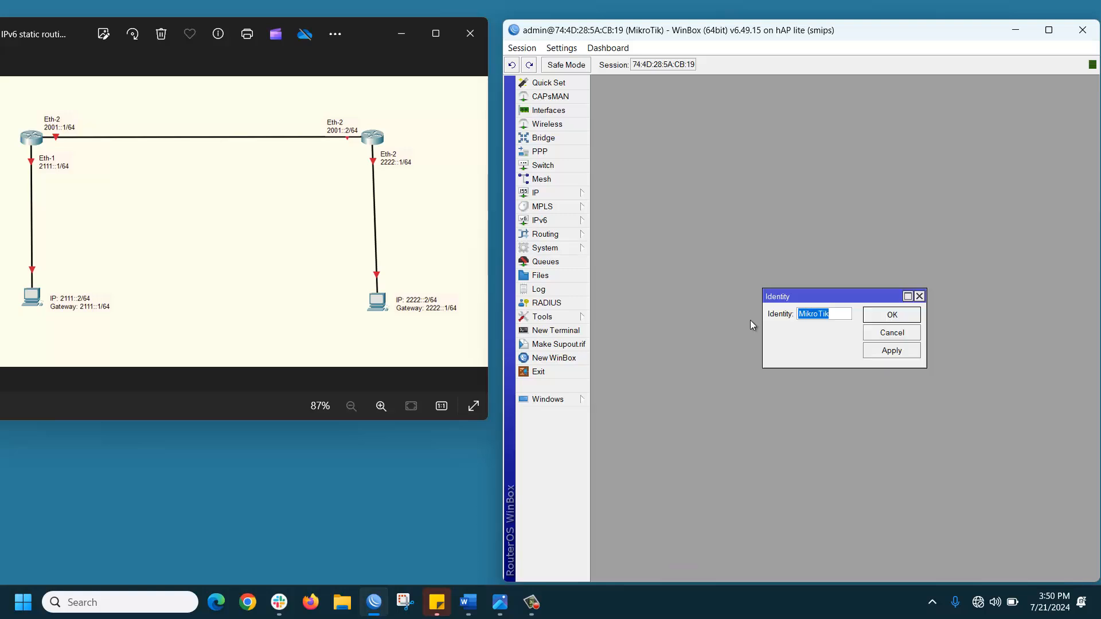
{"action": "type", "text": "R1"}
{"action": "left_click", "coordinate": [906, 315]}
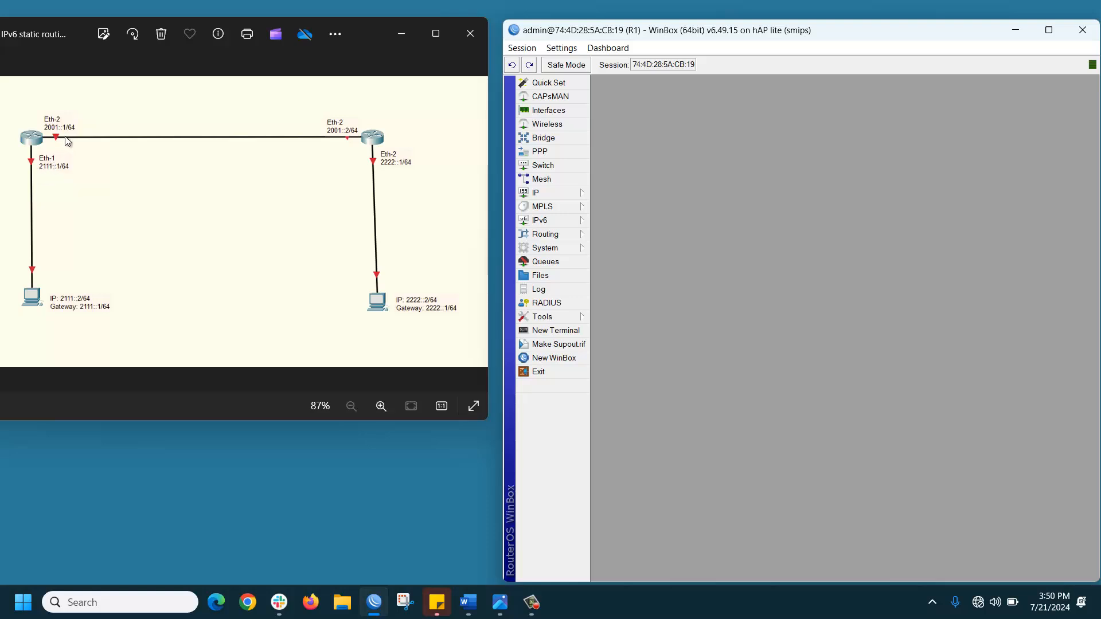
- Add the IPv6 address 2111::1/64 to R1's ether1 interface with Advertise turned off
{"action": "left_click", "coordinate": [542, 222]}
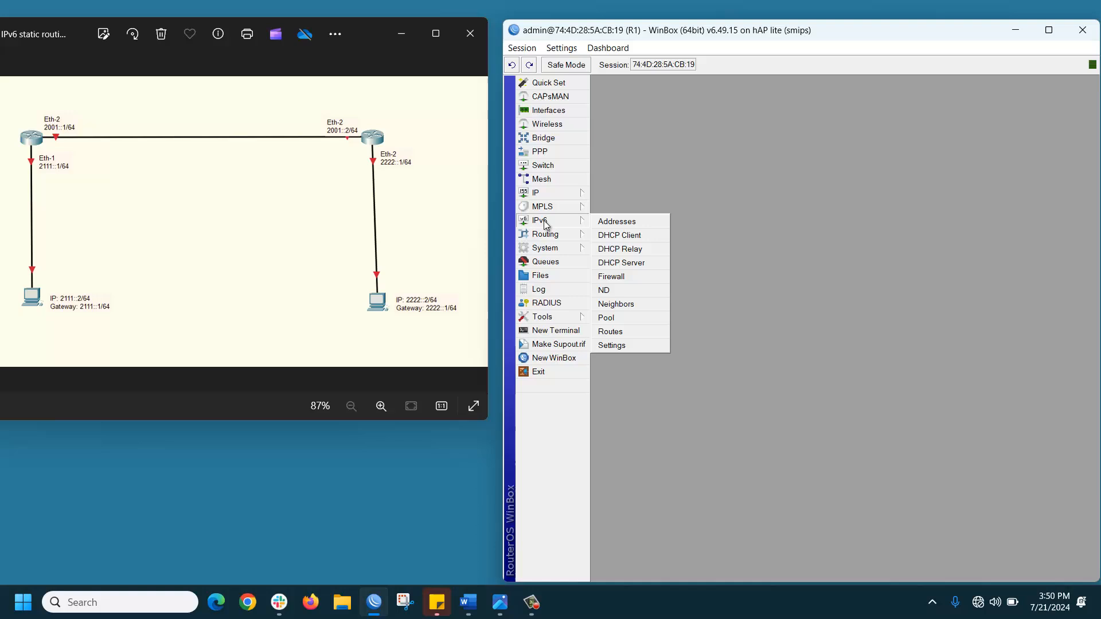
{"action": "left_click", "coordinate": [615, 223]}
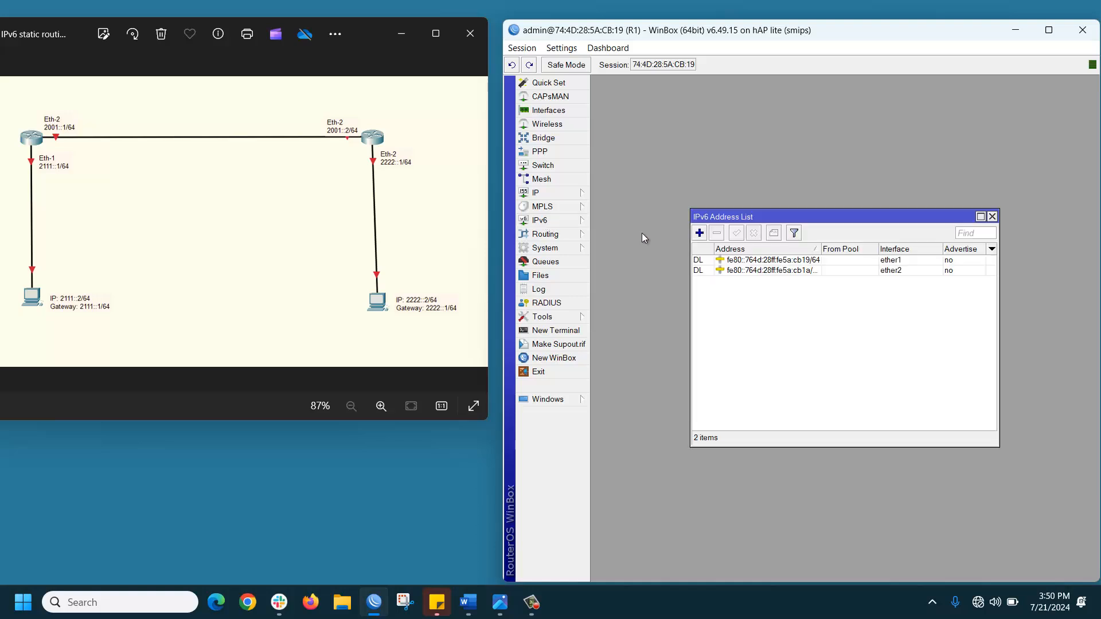
{"action": "left_click", "coordinate": [699, 233]}
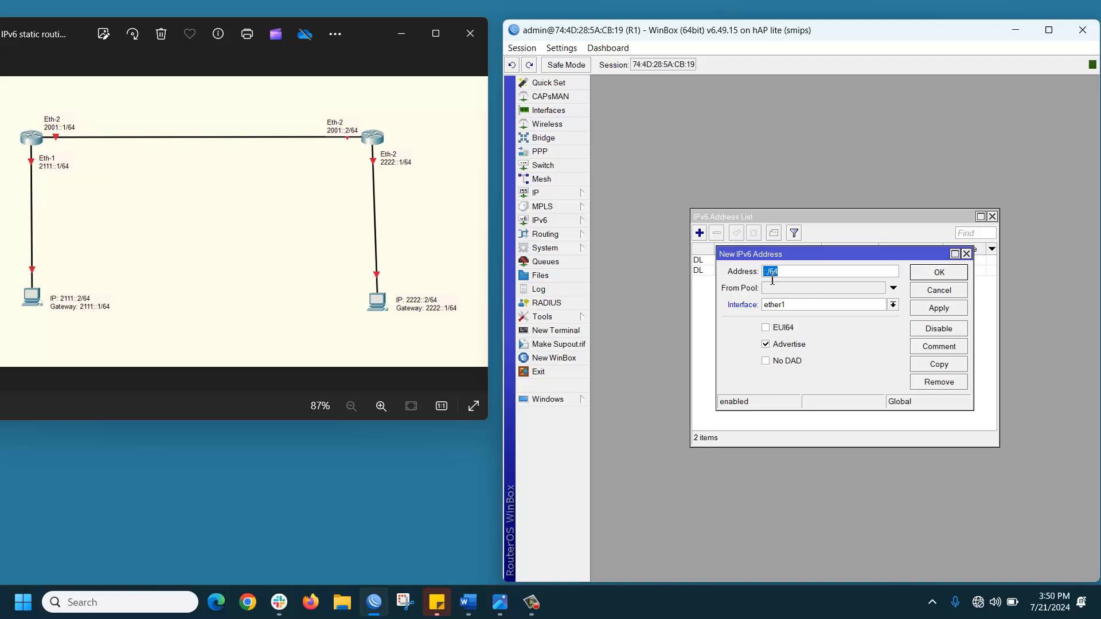
{"action": "type", "text": "2111::1/64"}
{"action": "left_click", "coordinate": [767, 346]}
{"action": "left_click", "coordinate": [941, 309]}
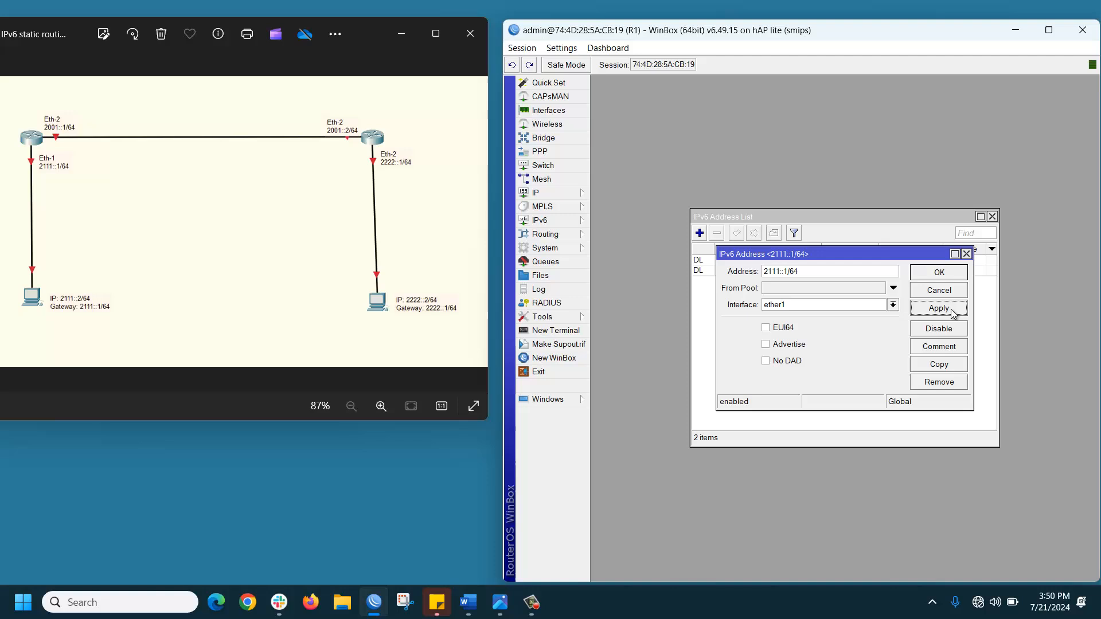
{"action": "left_click", "coordinate": [949, 276]}
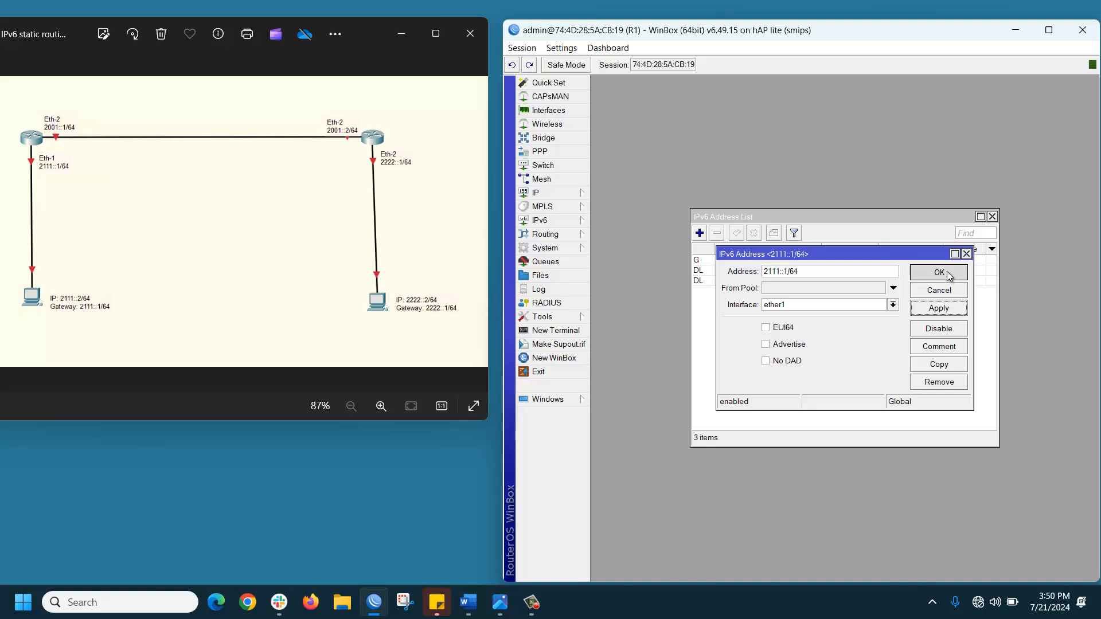
- Add the IPv6 address 2001::1/64 to R1's ether2 interface with Advertise turned off
{"action": "left_click", "coordinate": [701, 233]}
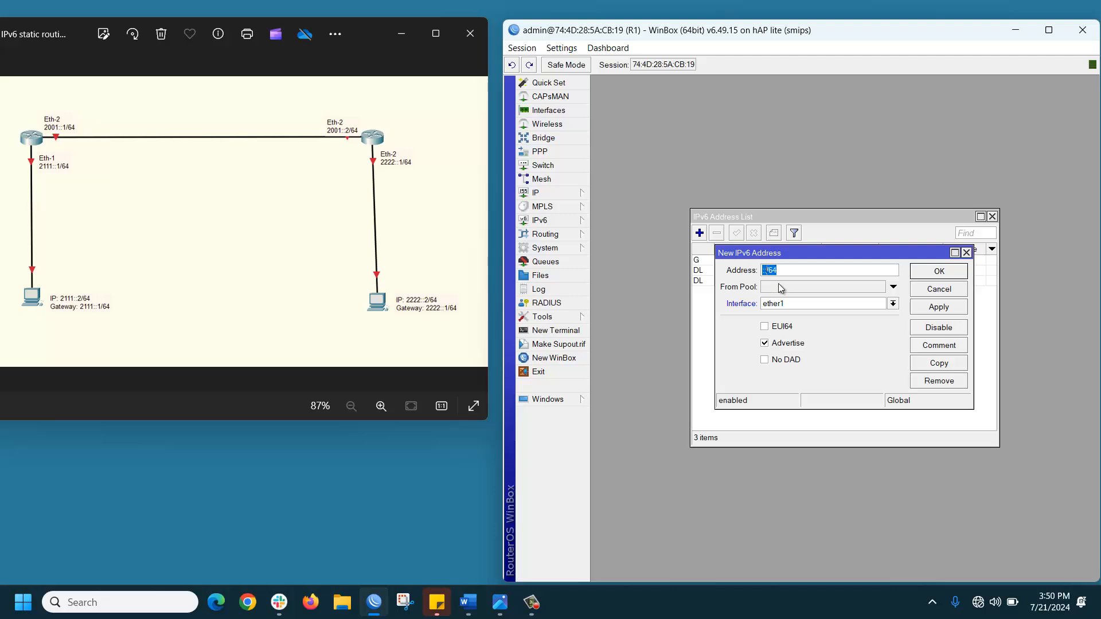
{"action": "type", "text": "2001::1/"}
{"action": "left_click", "coordinate": [786, 303]}
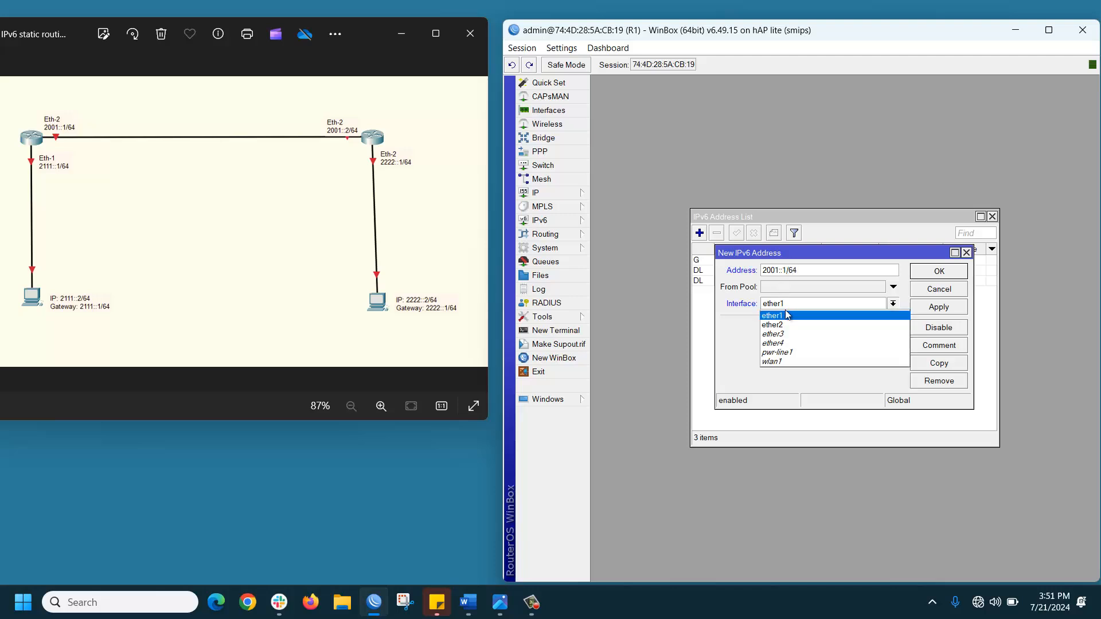
{"action": "left_click", "coordinate": [785, 325]}
{"action": "left_click", "coordinate": [776, 345]}
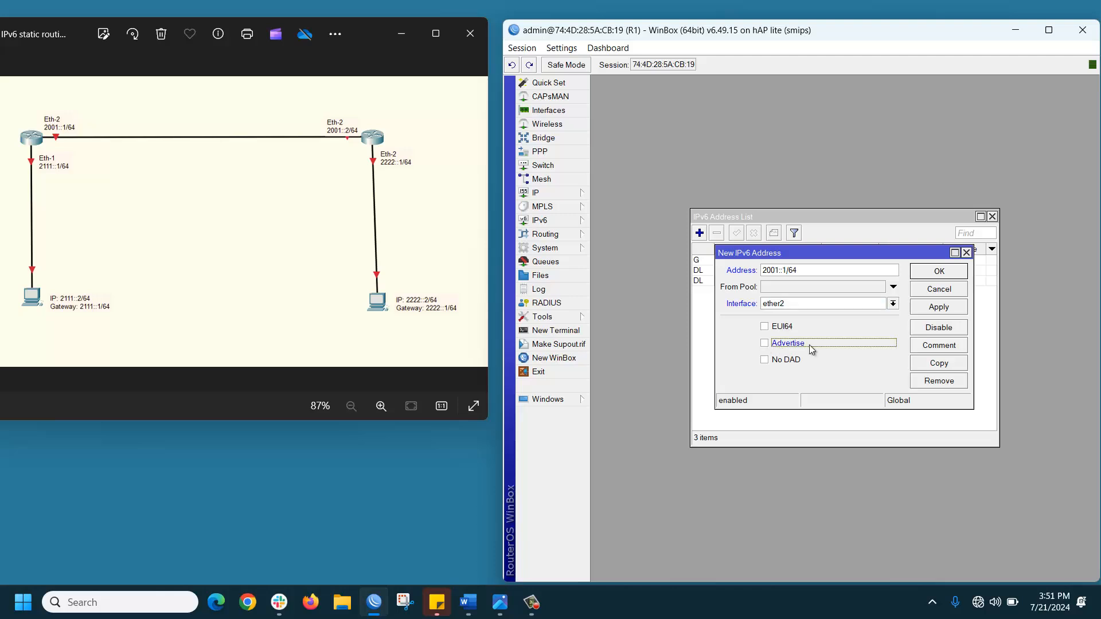
{"action": "left_click", "coordinate": [954, 306]}
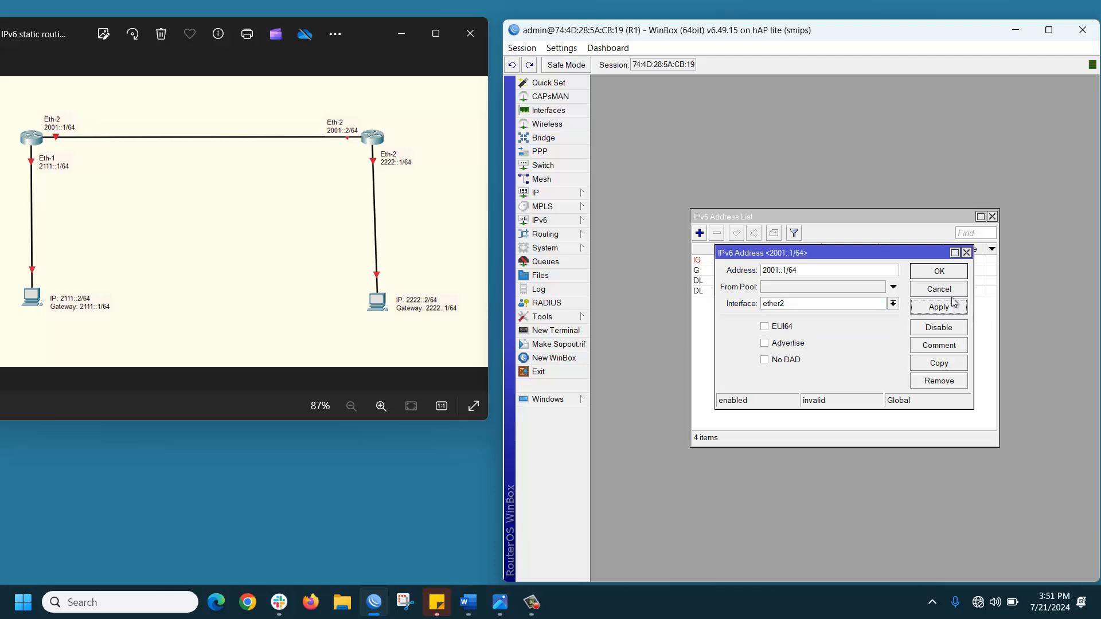
{"action": "left_click", "coordinate": [939, 272]}
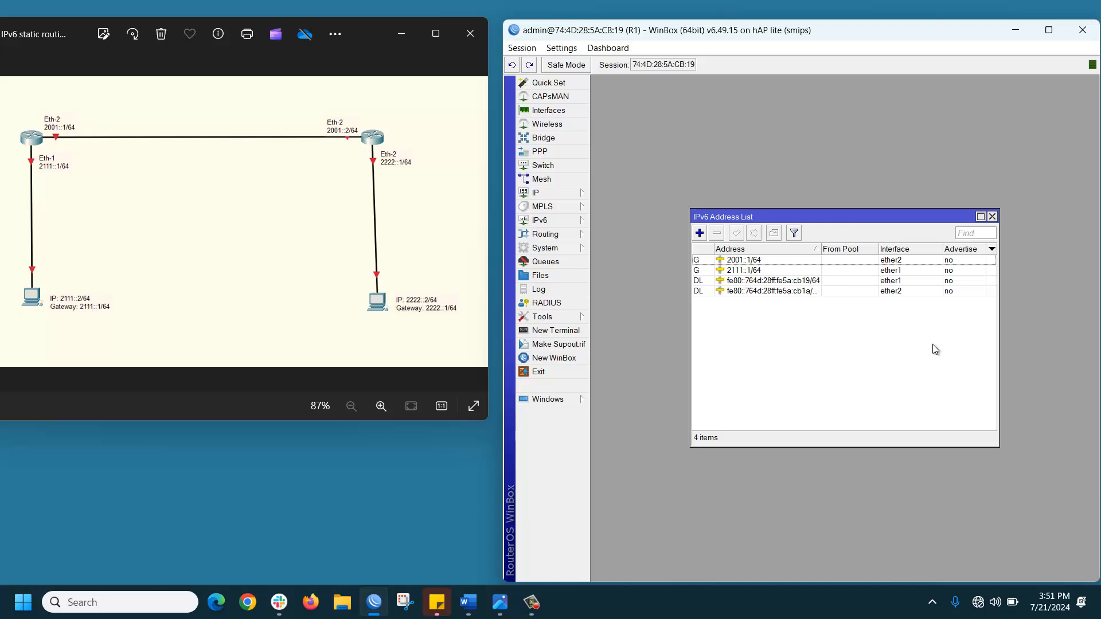
- Add a static IPv6 route on R1 to destination 2222::0/64 through gateway 2001::2
{"action": "left_click", "coordinate": [556, 222]}
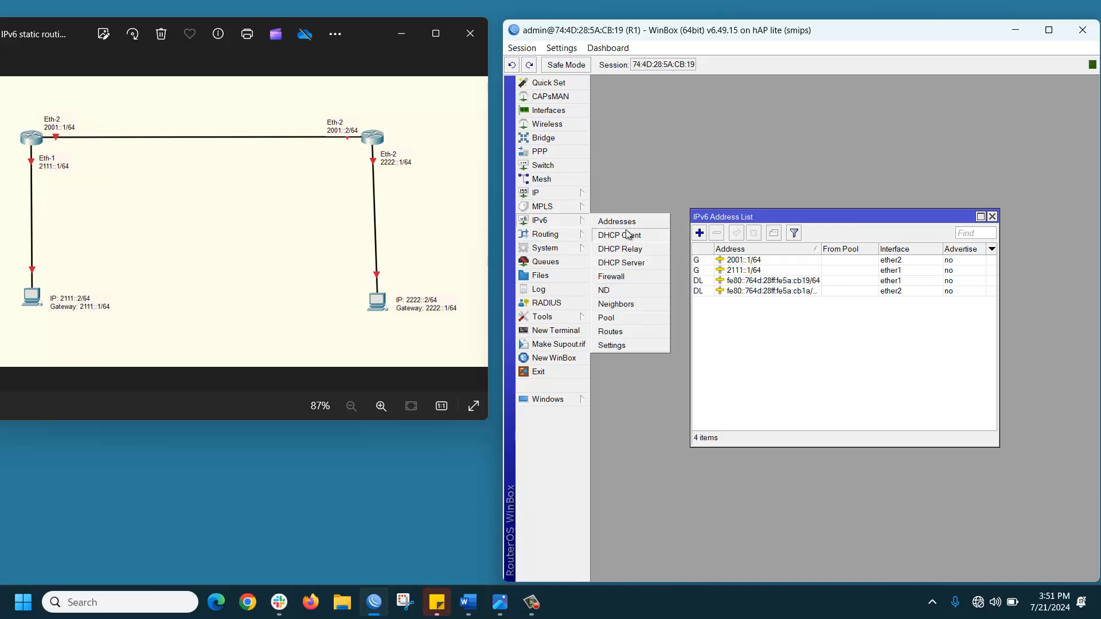
{"action": "left_click", "coordinate": [612, 332]}
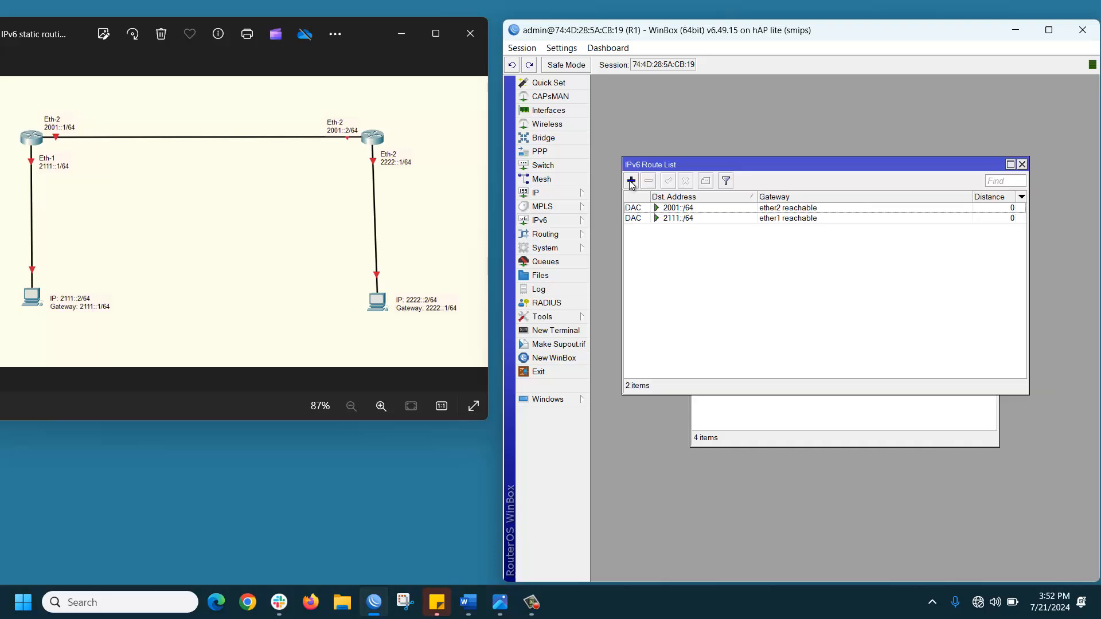
{"action": "left_click", "coordinate": [632, 182]}
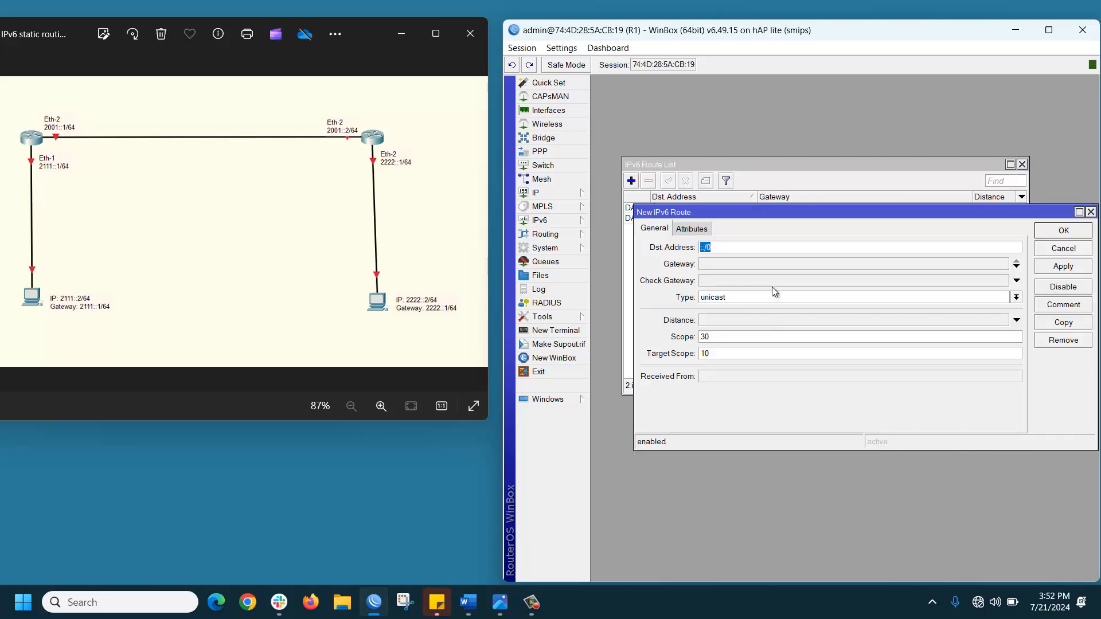
{"action": "type", "text": "2222"}
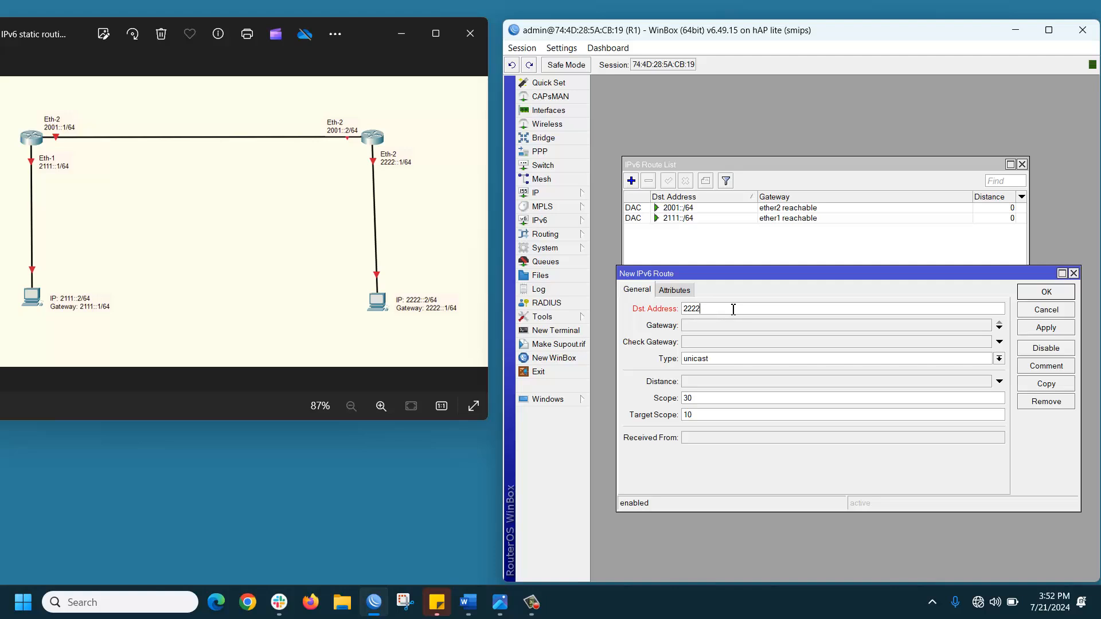
{"action": "type", "text": "::0/64"}
{"action": "left_click", "coordinate": [709, 326]}
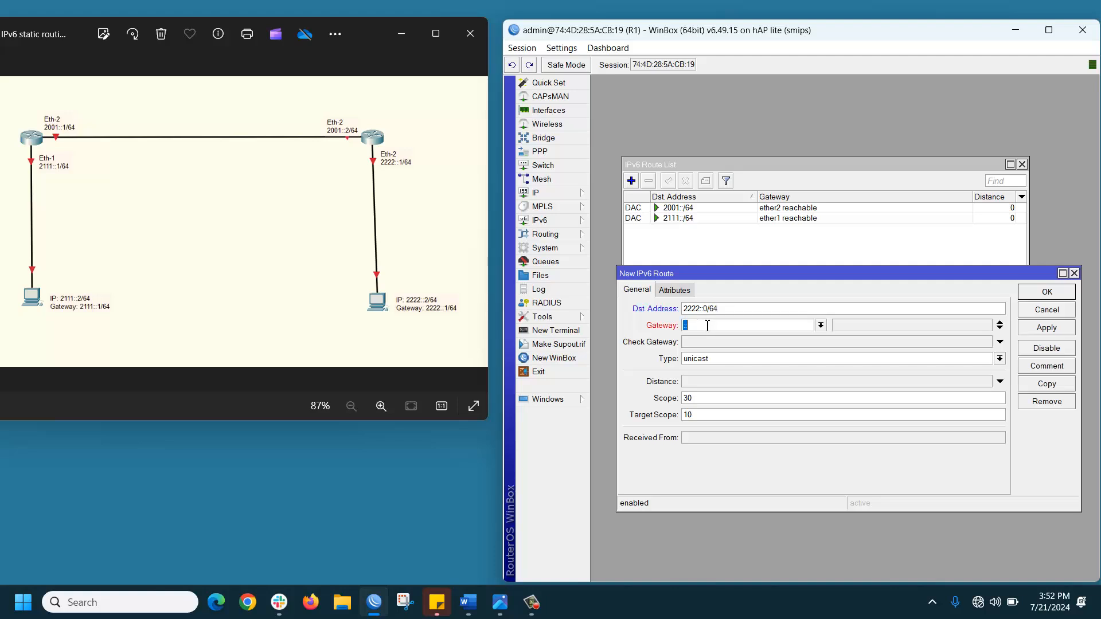
{"action": "type", "text": "2001::2"}
{"action": "left_click", "coordinate": [1043, 327]}
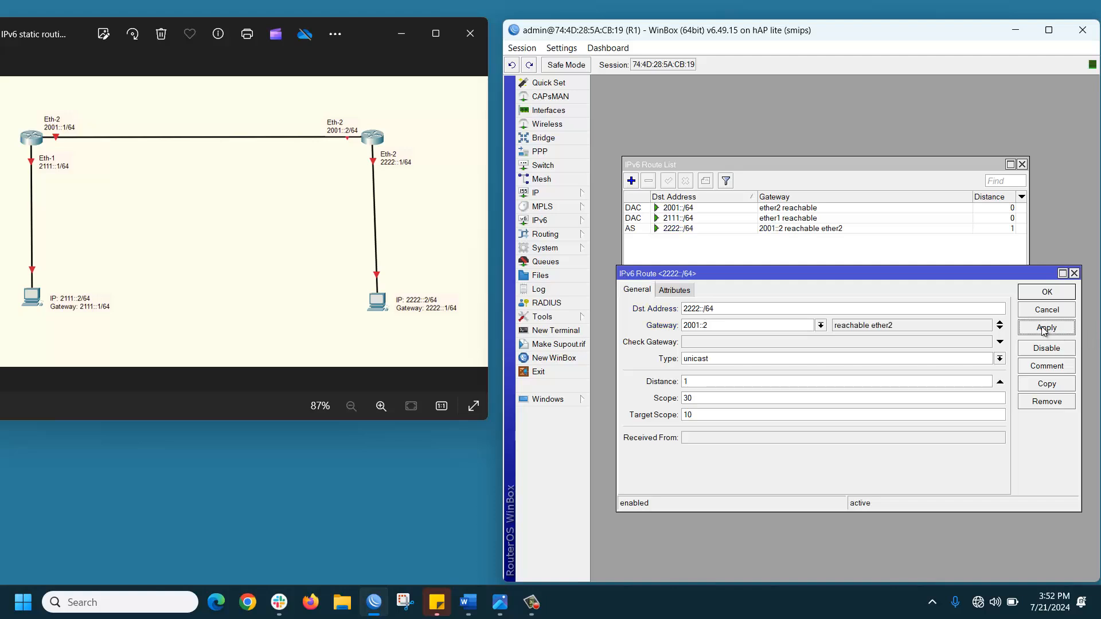
{"action": "left_click", "coordinate": [1047, 294]}
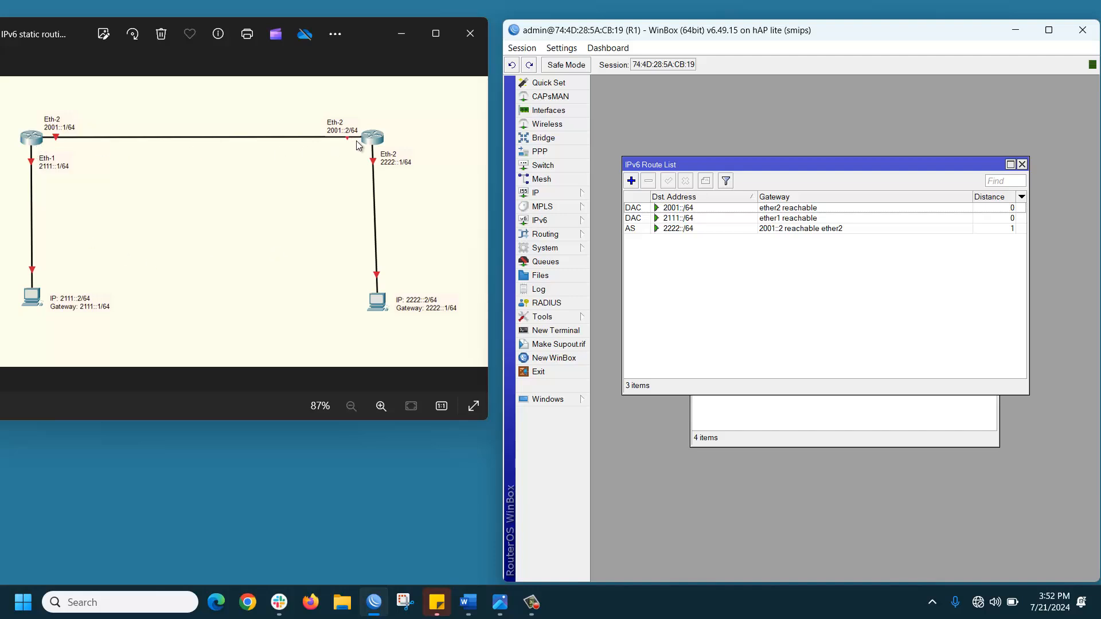
- Close the R1 session and connect to the neighbor router identified as SASTECH
{"action": "left_click", "coordinate": [1084, 30]}
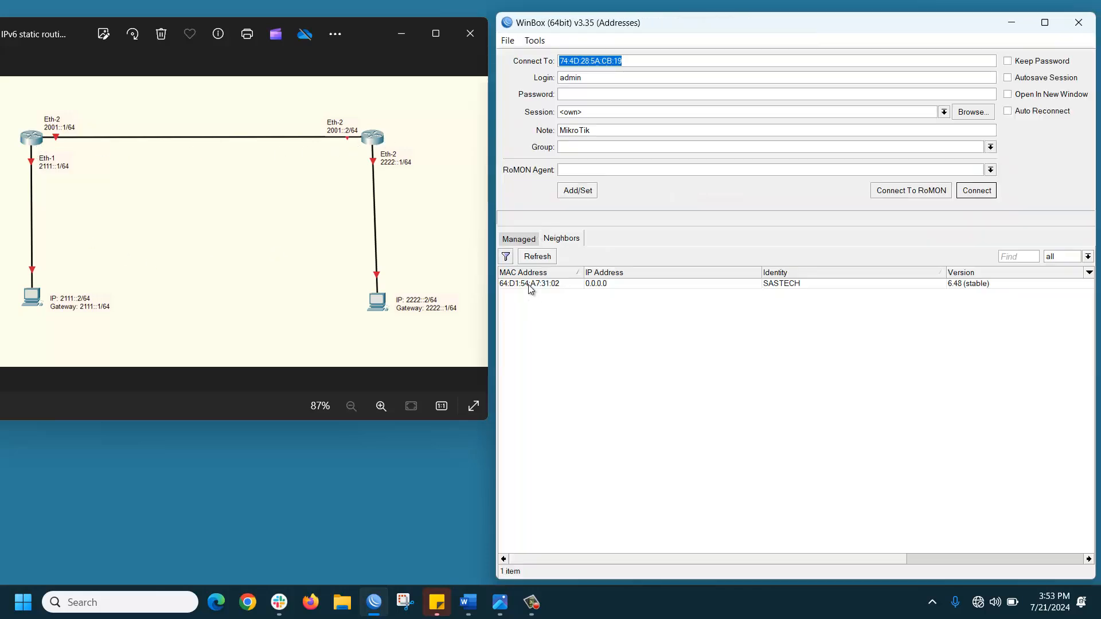
{"action": "left_click", "coordinate": [528, 284]}
{"action": "left_click", "coordinate": [974, 194]}
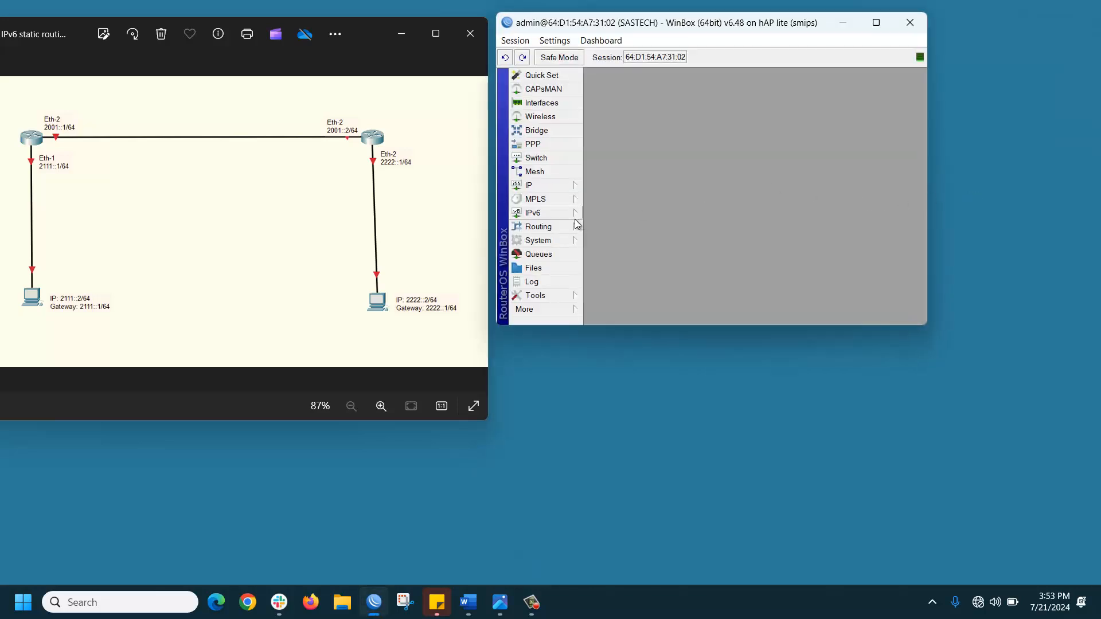
- Set the second router's system identity to R2
{"action": "left_click", "coordinate": [545, 240]}
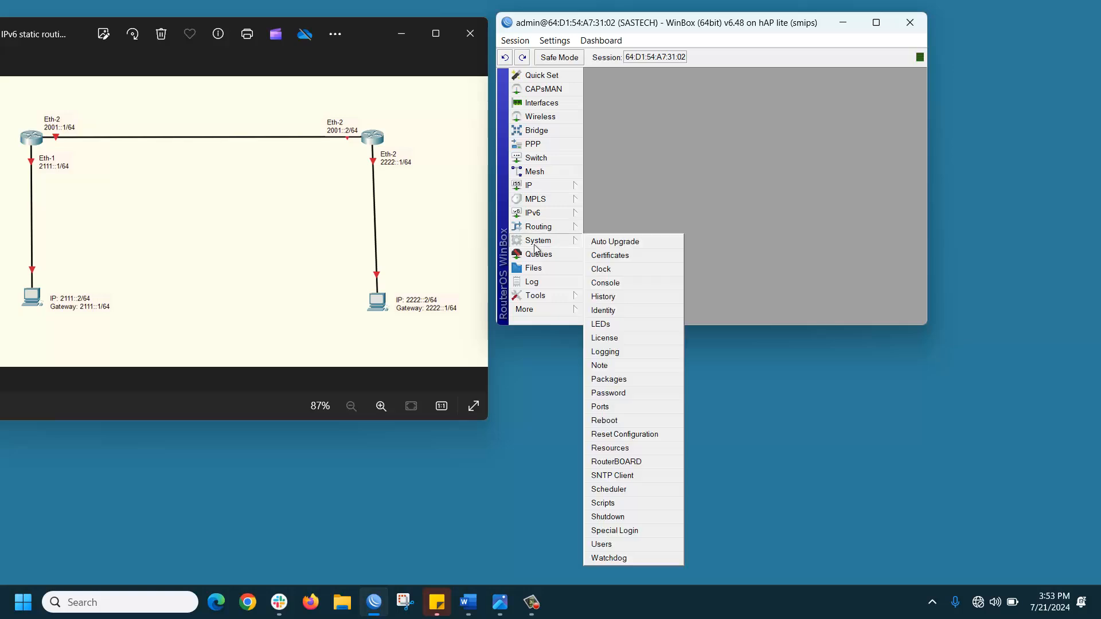
{"action": "left_click", "coordinate": [631, 311]}
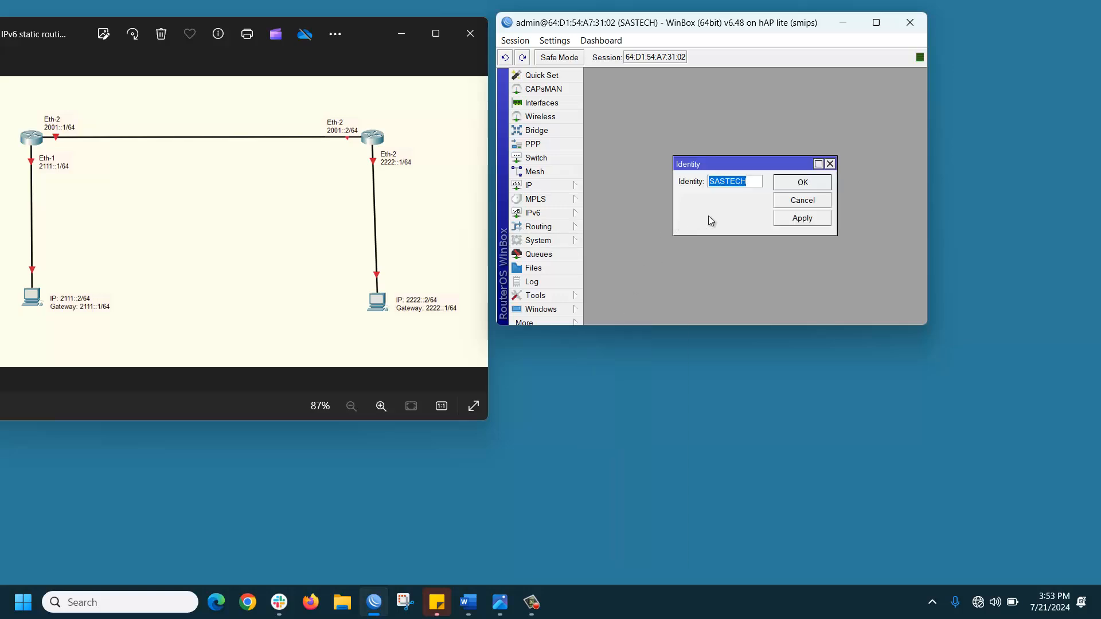
{"action": "type", "text": "R2"}
{"action": "left_click", "coordinate": [803, 218]}
{"action": "left_click", "coordinate": [802, 184]}
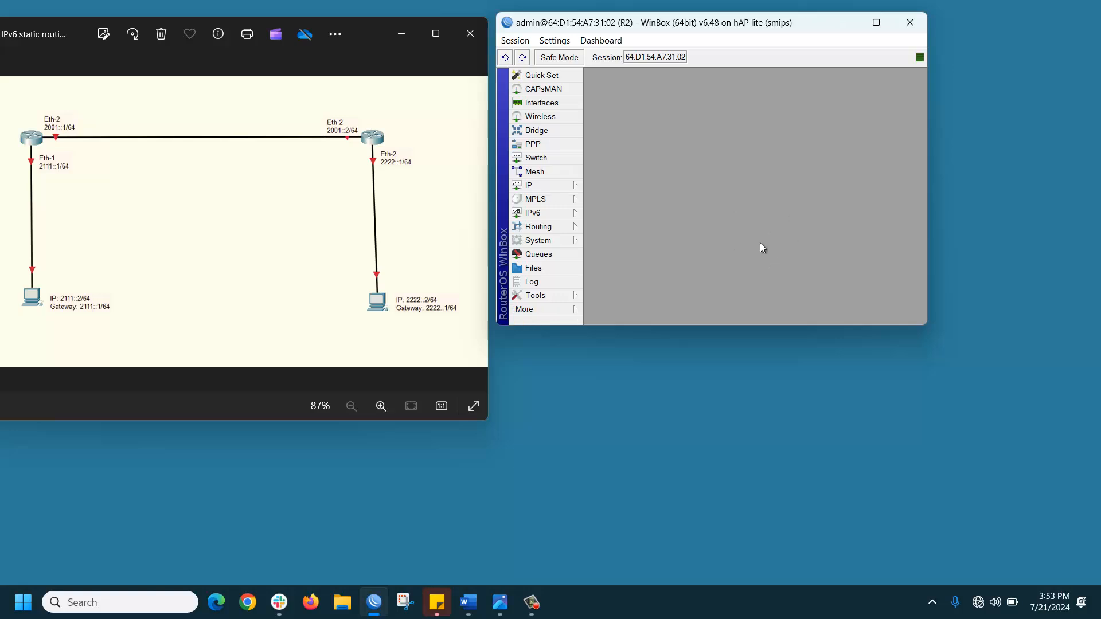
- Add the IPv6 address 2222::1/64 to R2's ether1 interface with Advertise turned off
{"action": "left_click", "coordinate": [551, 212]}
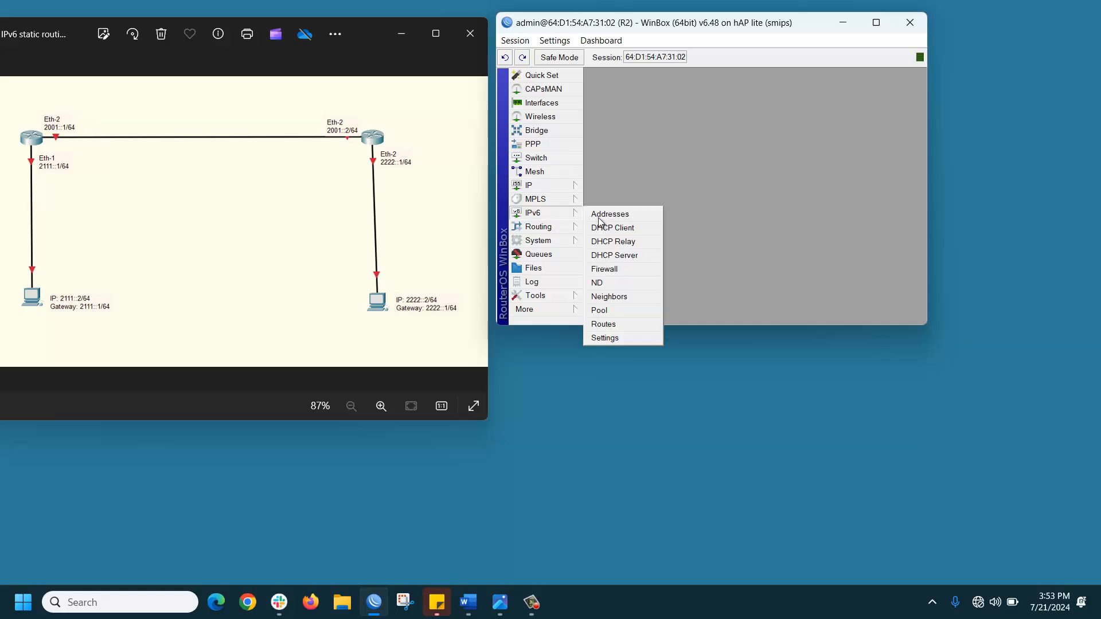
{"action": "left_click", "coordinate": [631, 212]}
{"action": "left_click", "coordinate": [609, 101]}
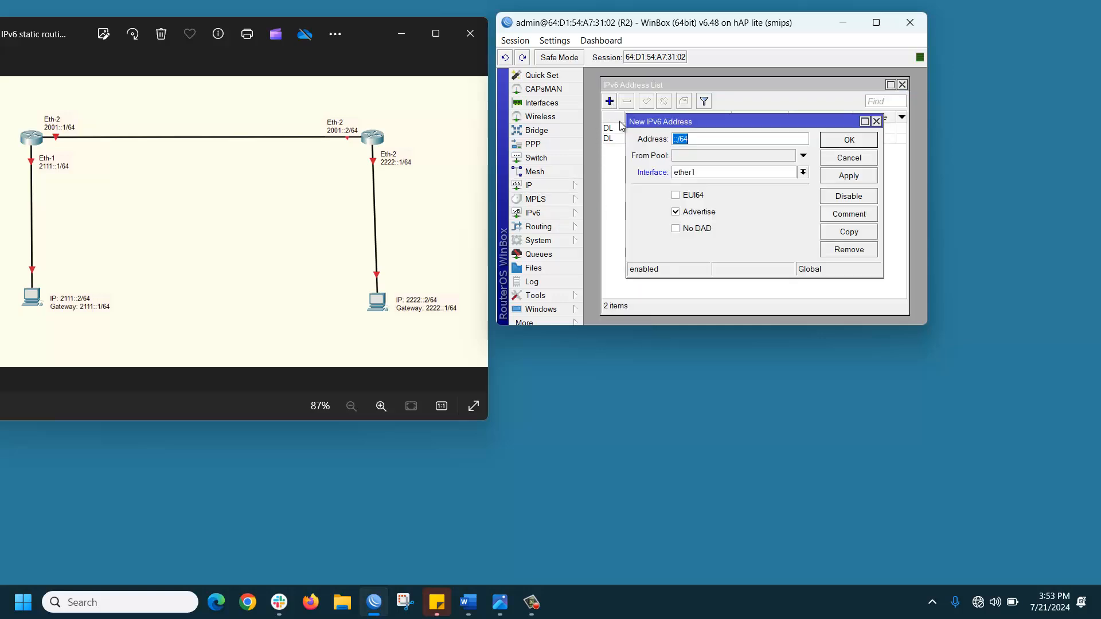
{"action": "type", "text": "2222"}
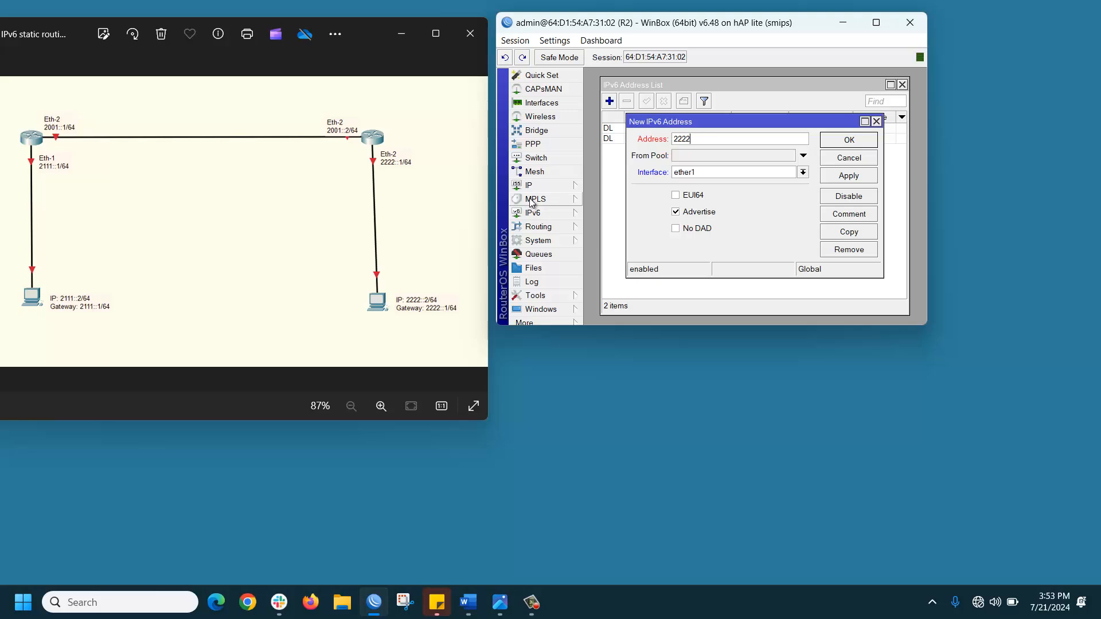
{"action": "type", "text": "::1/64"}
{"action": "left_click", "coordinate": [676, 212]}
{"action": "left_click", "coordinate": [849, 175]}
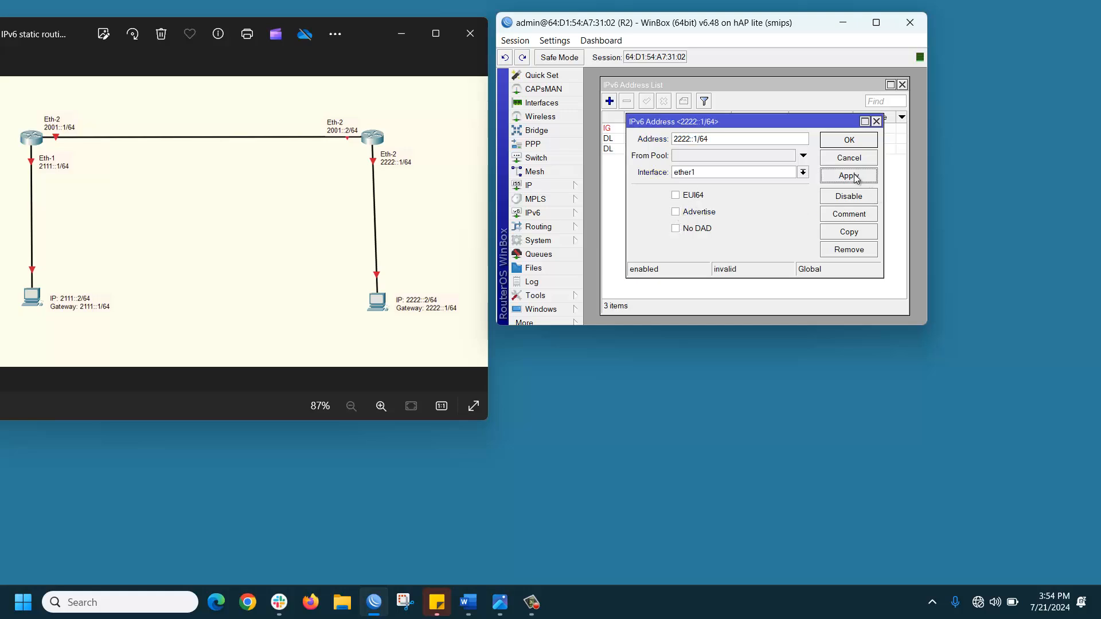
{"action": "left_click", "coordinate": [851, 143]}
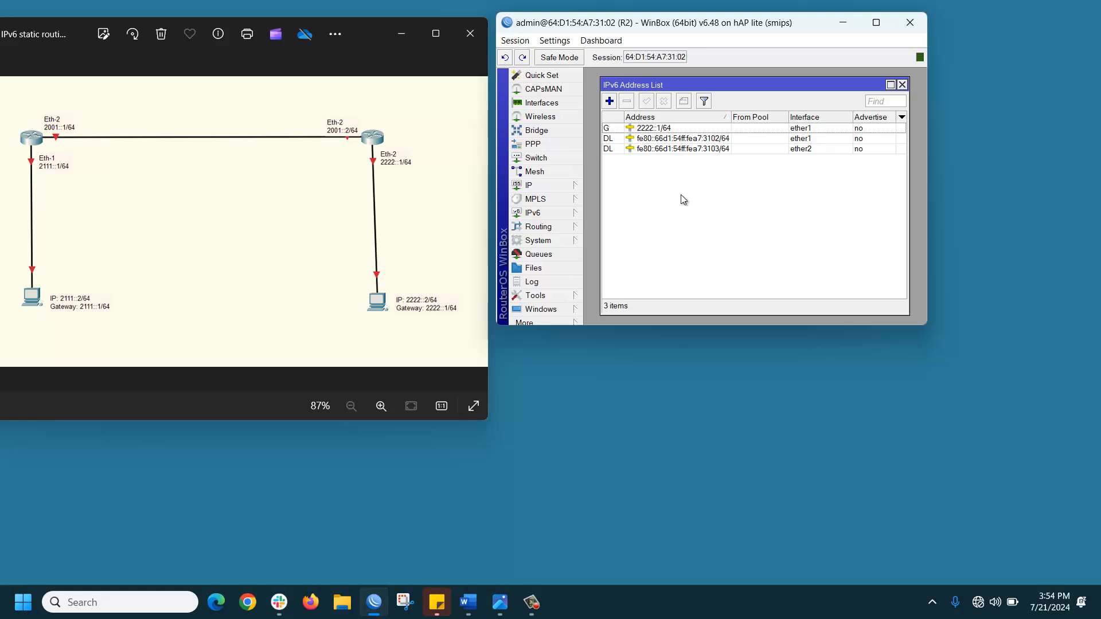
- Add the IPv6 address 2001::2/64 to R2's ether2 interface with Advertise turned off
{"action": "left_click", "coordinate": [610, 103]}
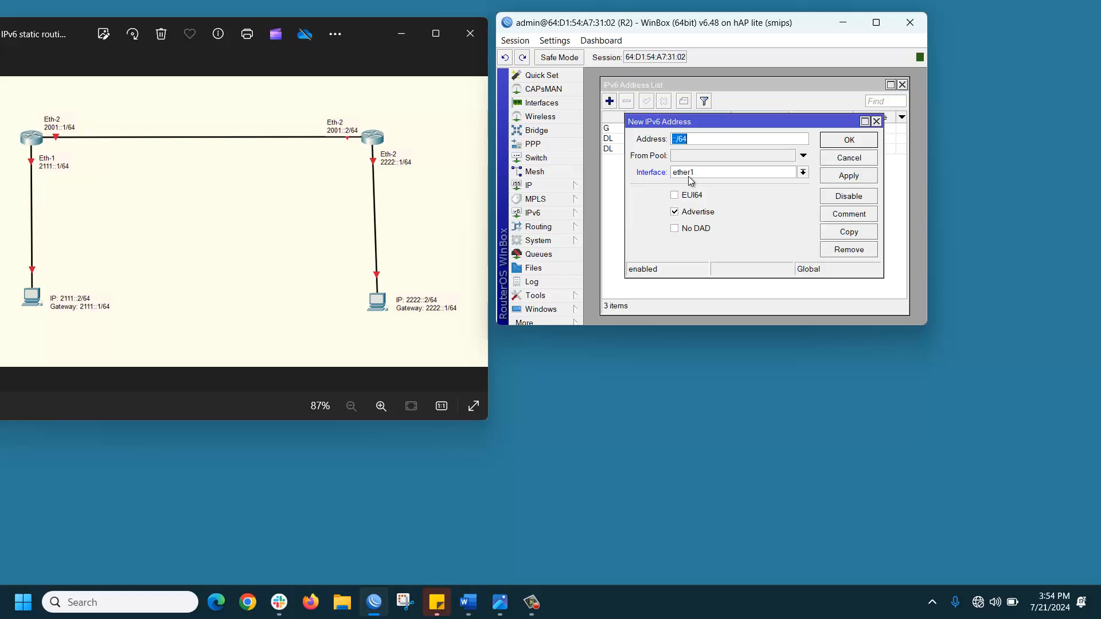
{"action": "type", "text": "2"}
{"action": "type", "text": "001::2/6"}
{"action": "left_click", "coordinate": [682, 212]}
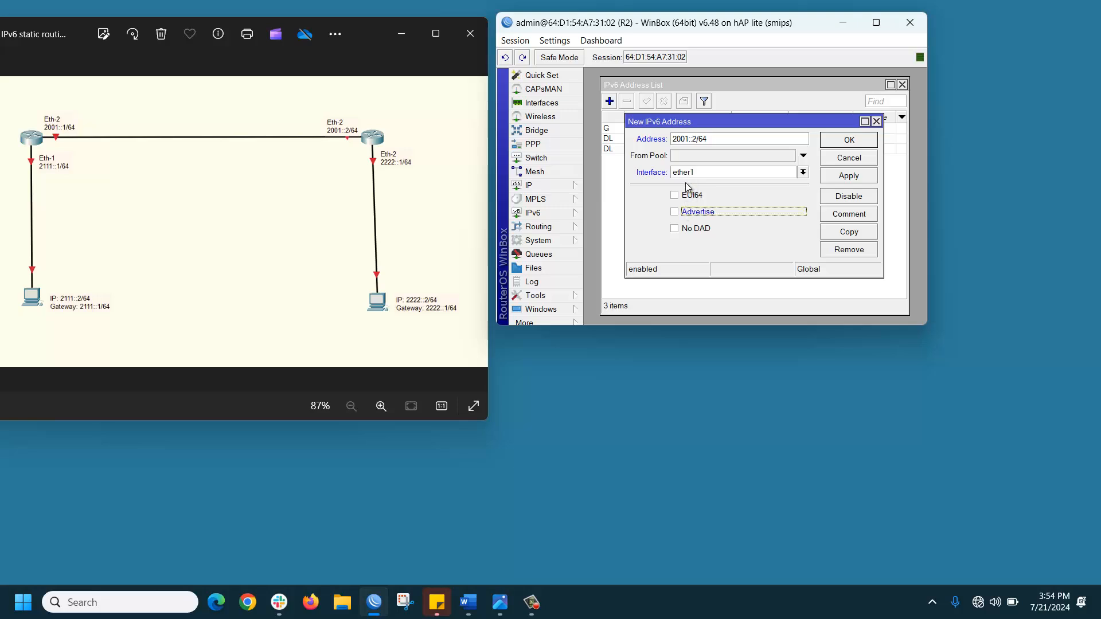
{"action": "left_click", "coordinate": [690, 173]}
{"action": "left_click", "coordinate": [693, 181]}
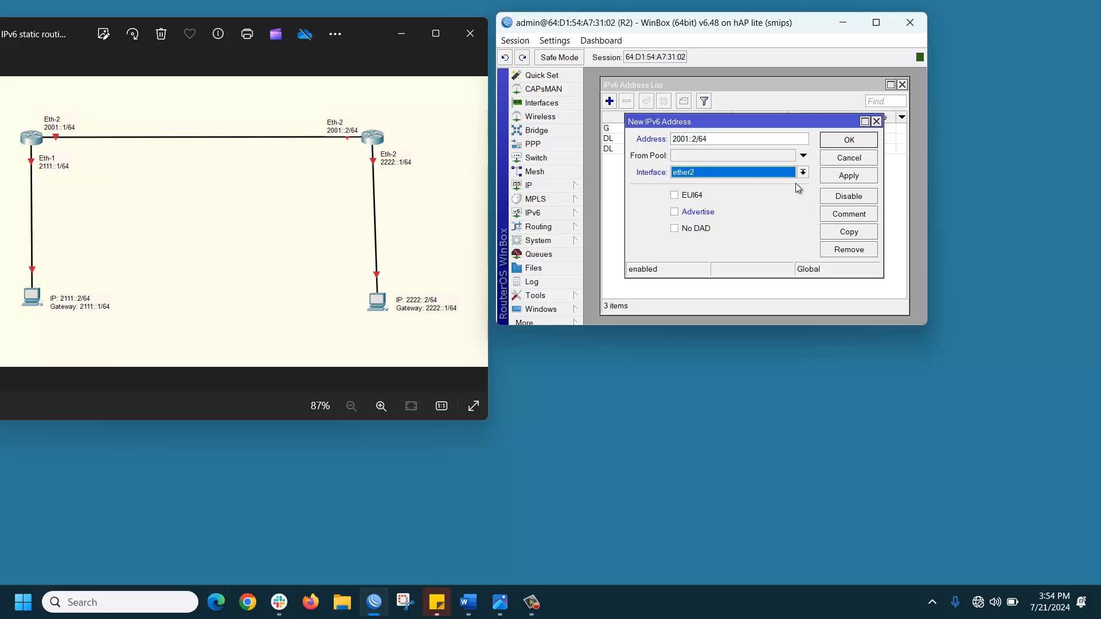
{"action": "left_click", "coordinate": [830, 144]}
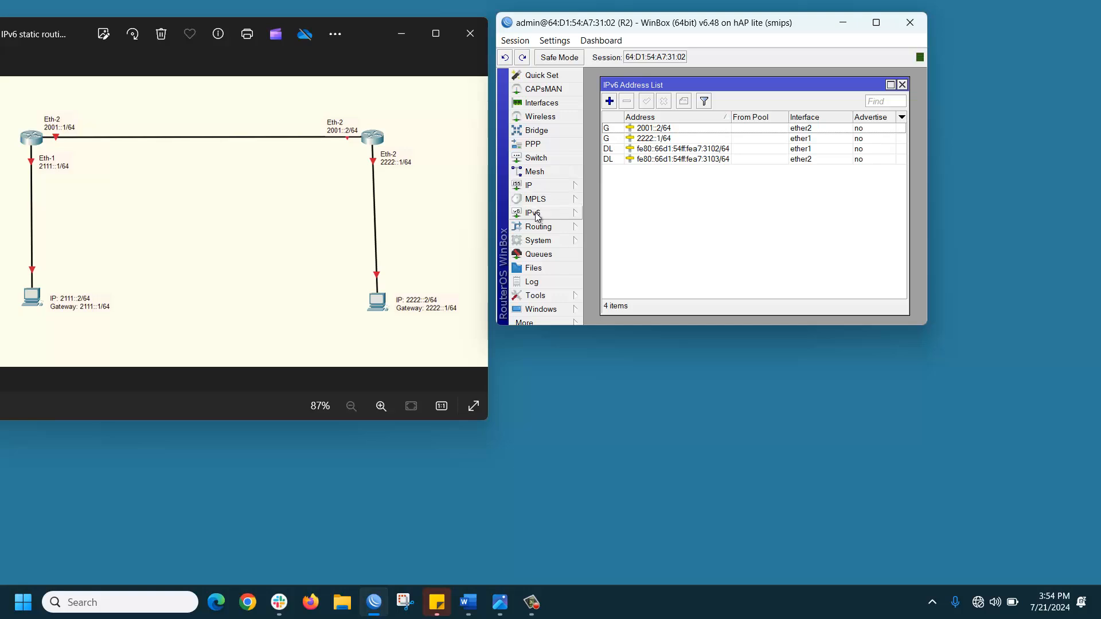
- Add a static IPv6 route on R2 to destination 2111::0/64 through gateway 2001::1
{"action": "left_click", "coordinate": [572, 220]}
{"action": "left_click", "coordinate": [612, 324]}
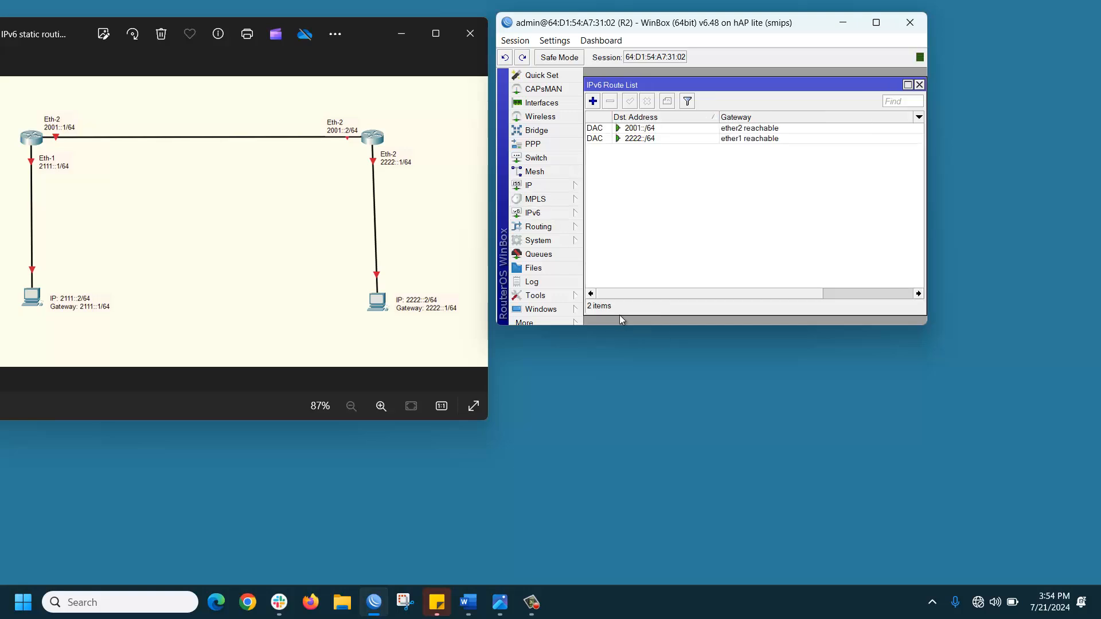
{"action": "left_click", "coordinate": [593, 102]}
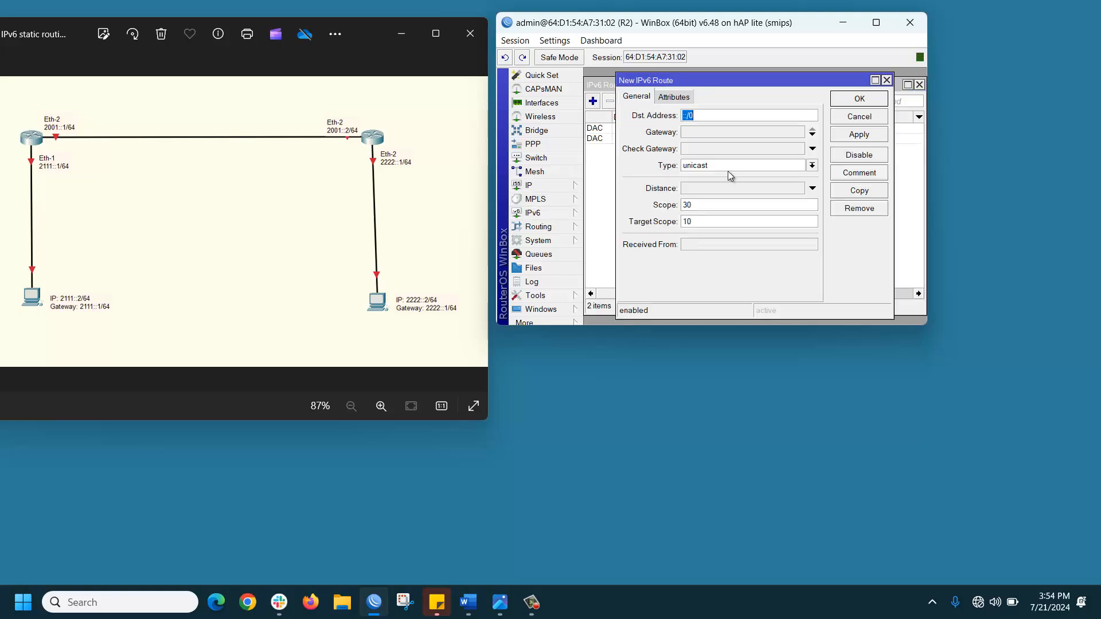
{"action": "type", "text": "2111::0/64"}
{"action": "left_click", "coordinate": [718, 134]}
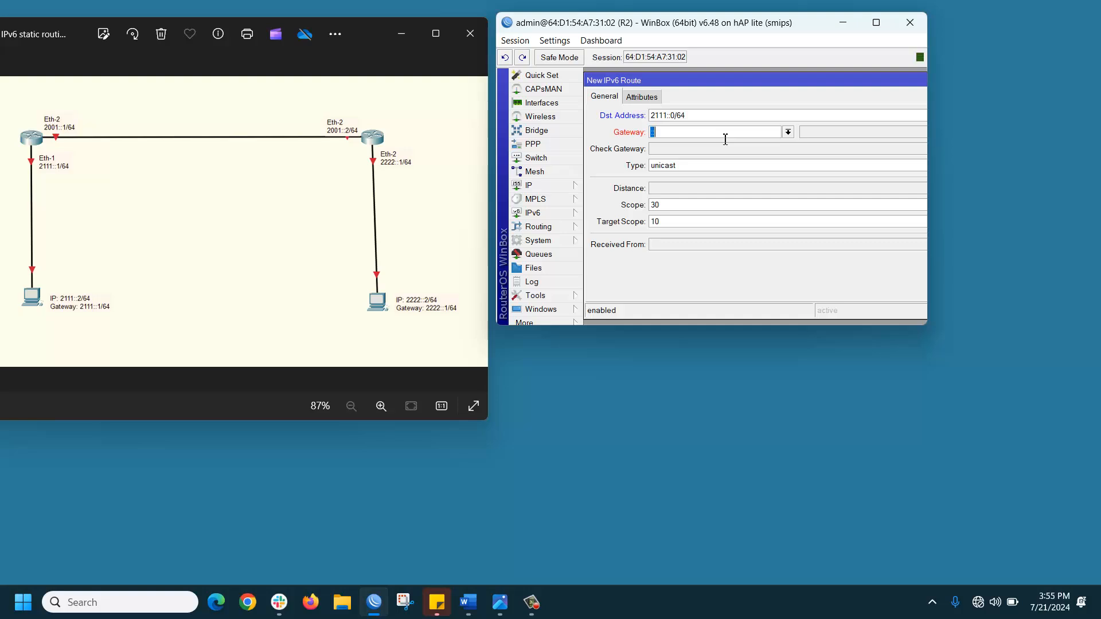
{"action": "type", "text": "2001::1"}
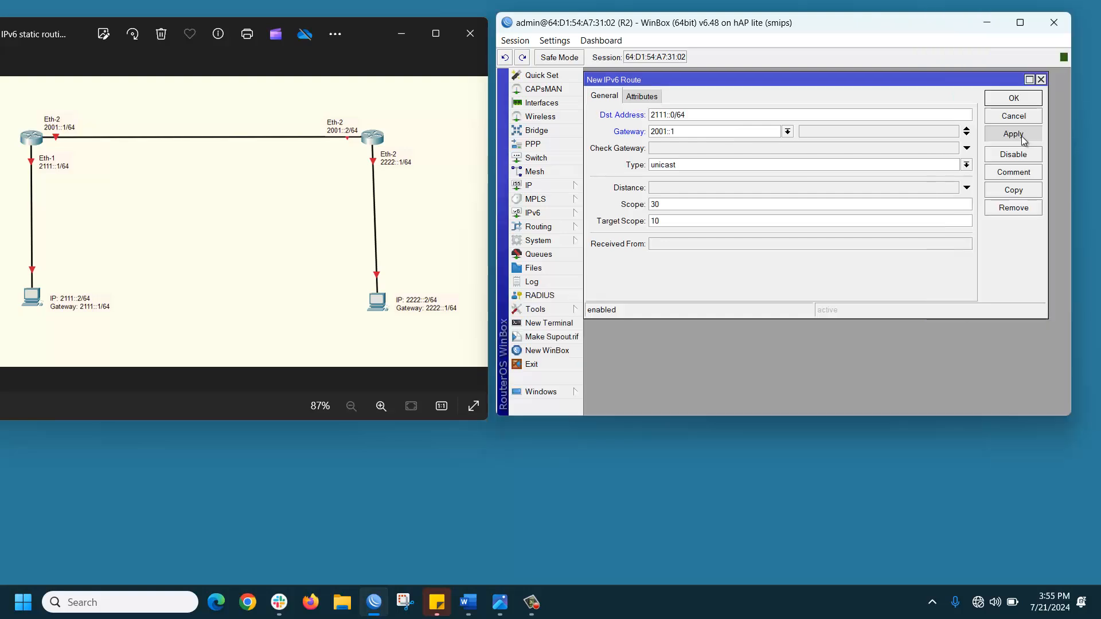
{"action": "left_click", "coordinate": [1021, 135]}
{"action": "left_click", "coordinate": [1014, 98]}
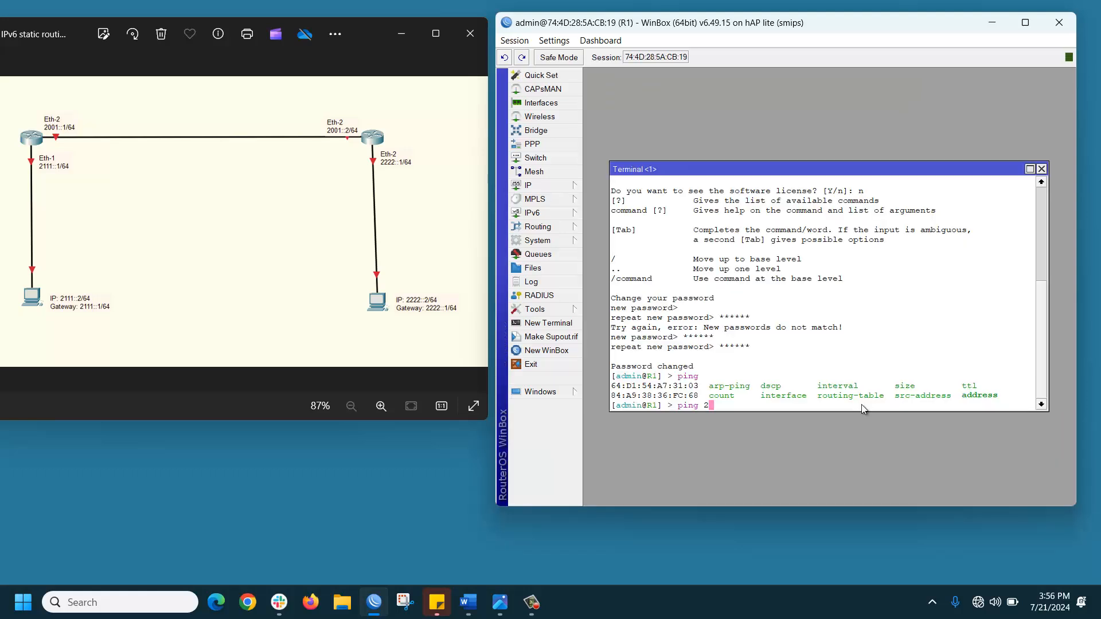
- Ping R1's own ether1 address 2111::1 from the R1 terminal, and stop the ping after a few replies
{"action": "type", "text": "111::1"}
{"action": "key", "text": "Return"}
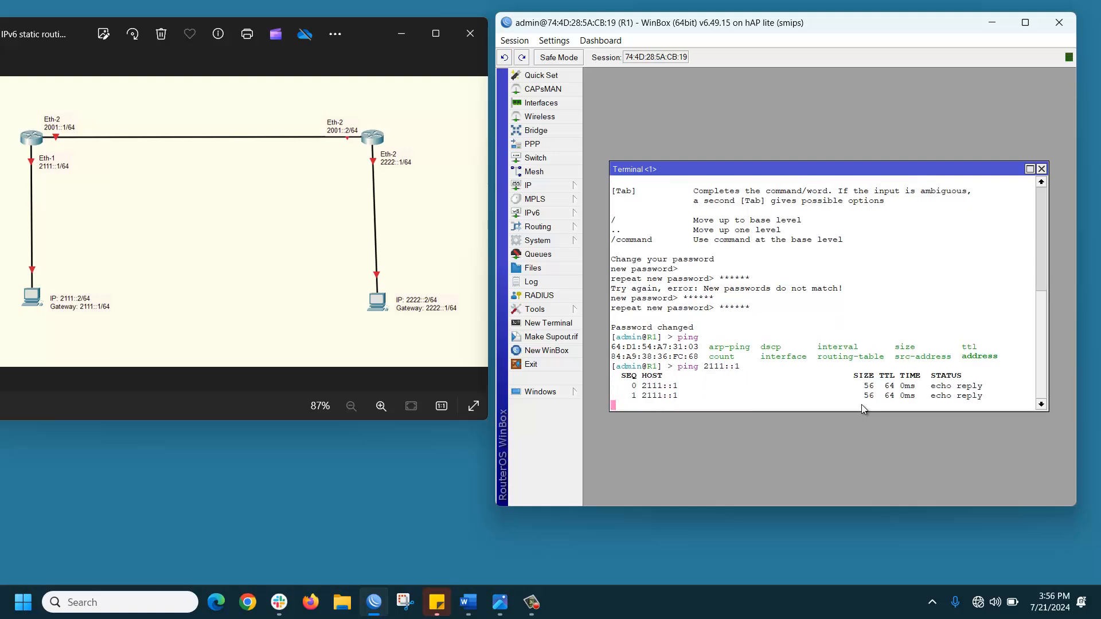
{"action": "key", "text": "ctrl+c"}
- Ping R1's own ether2 address 2001::1 from the R1 terminal and stop the ping after a few replies
{"action": "key", "text": "Up"}
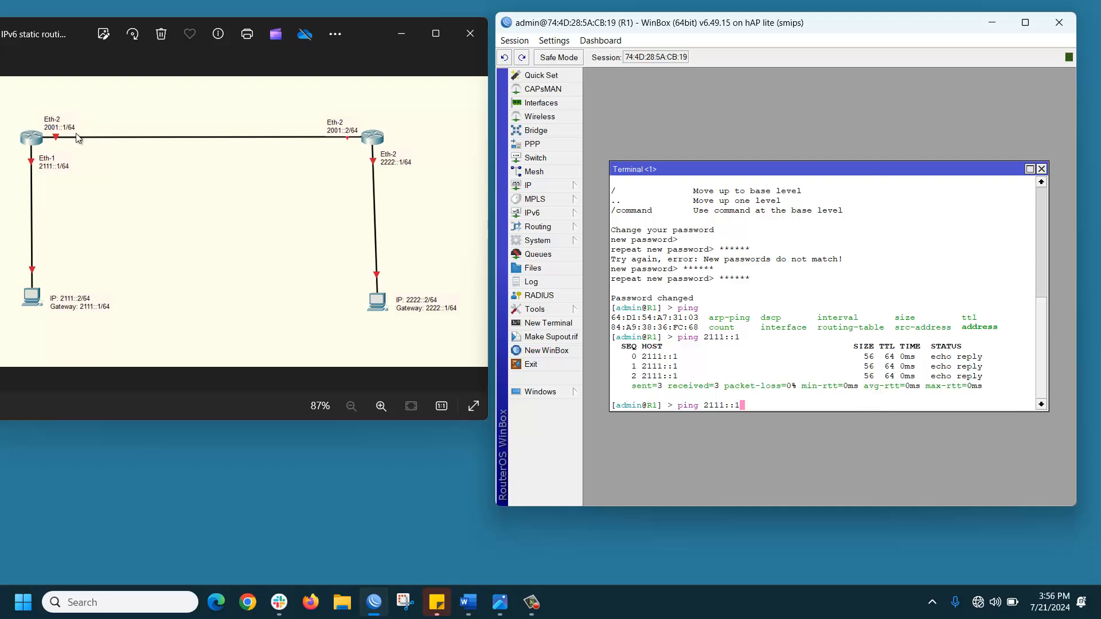
{"action": "key", "text": "BackSpace"}
{"action": "key", "text": "BackSpace"}
{"action": "key", "text": "BackSpace"}
{"action": "key", "text": "BackSpace"}
{"action": "key", "text": "BackSpace"}
{"action": "key", "text": "BackSpace"}
{"action": "type", "text": "001::1"}
{"action": "key", "text": "Return"}
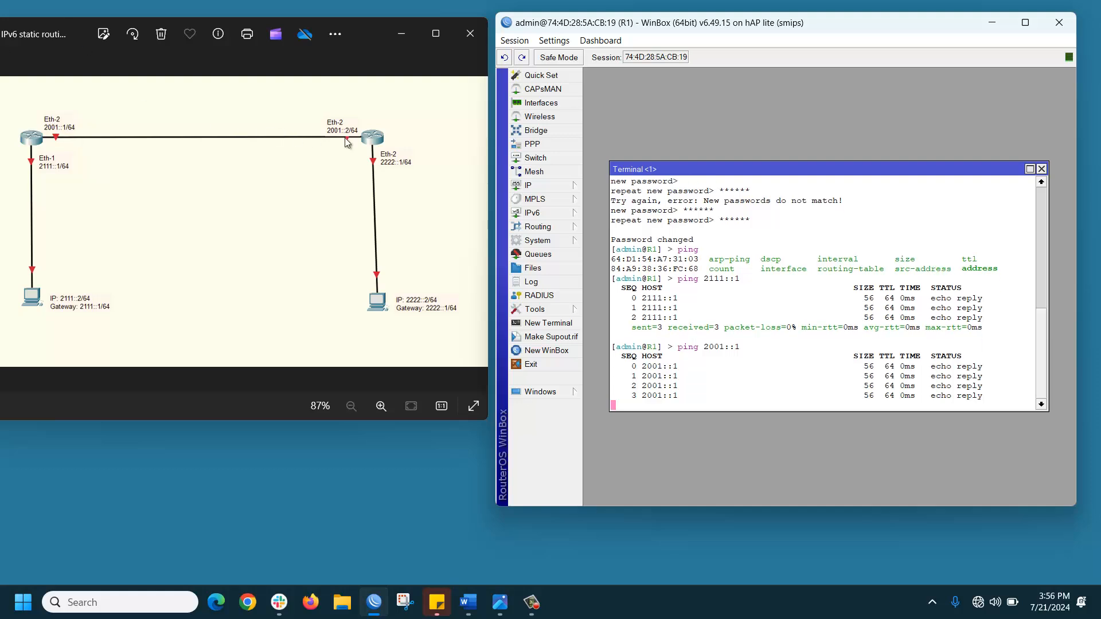
{"action": "key", "text": "ctrl+c"}
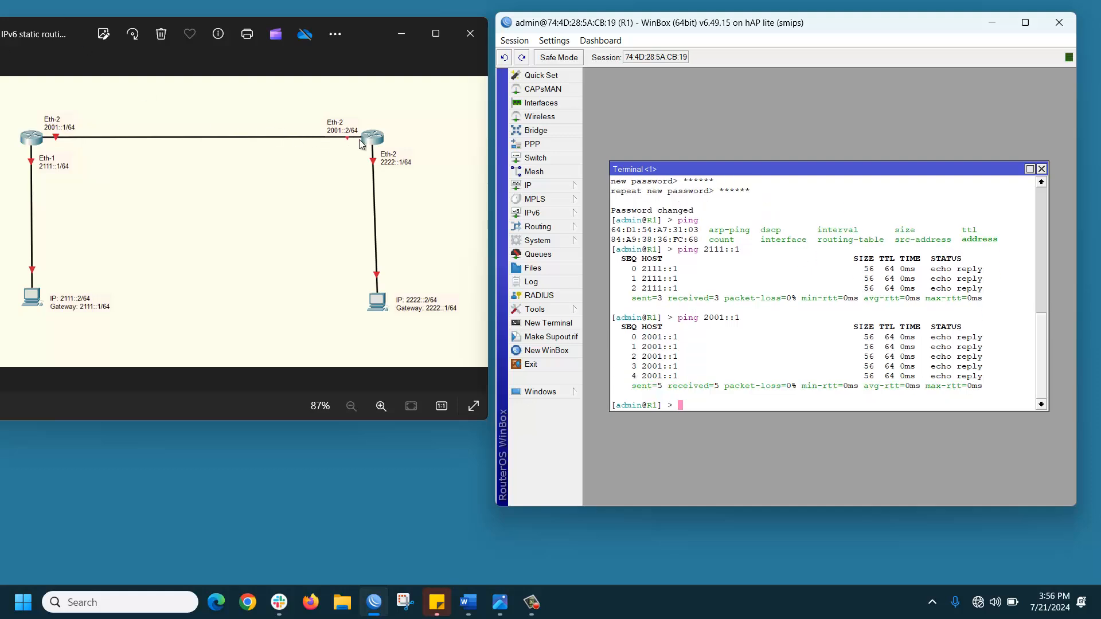
- Test the link to R2 by pinging 2001::2 from the R1 terminal, and stop the ping after a few replies
{"action": "key", "text": "Up"}
{"action": "key", "text": "BackSpace"}
{"action": "type", "text": "2001::2"}
{"action": "key", "text": "Return"}
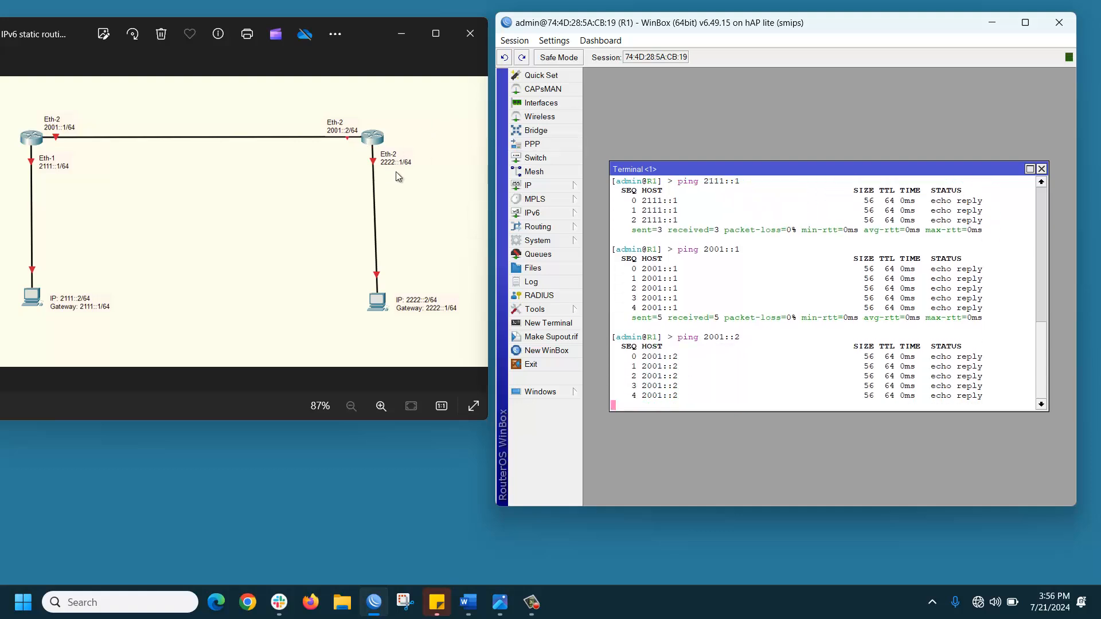
{"action": "key", "text": "ctrl+c"}
- Test the static route by pinging R2's LAN address 2222::1 from the R1 terminal
{"action": "key", "text": "Up"}
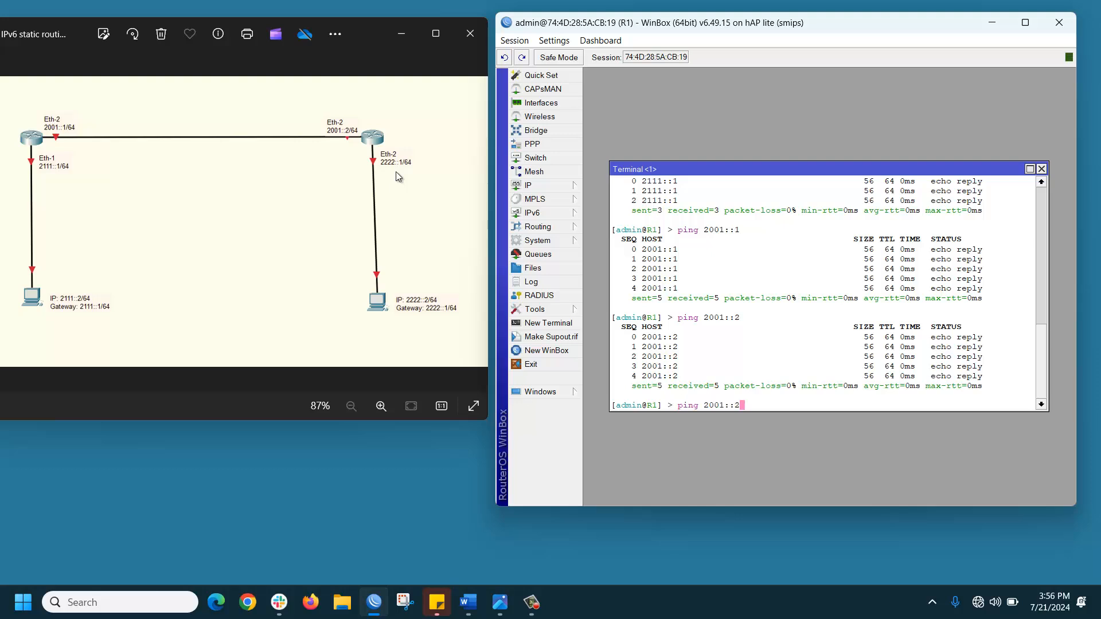
{"action": "key", "text": "BackSpace"}
{"action": "key", "text": "BackSpace"}
{"action": "key", "text": "BackSpace"}
{"action": "key", "text": "BackSpace"}
{"action": "key", "text": "BackSpace"}
{"action": "key", "text": "BackSpace"}
{"action": "type", "text": "222::1"}
{"action": "key", "text": "Return"}
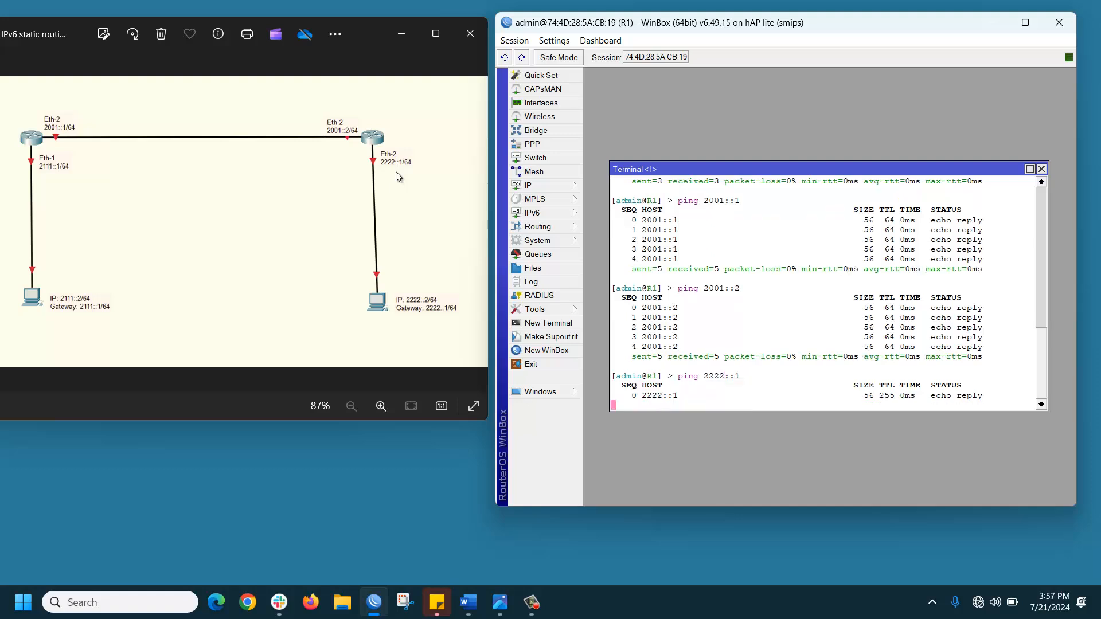